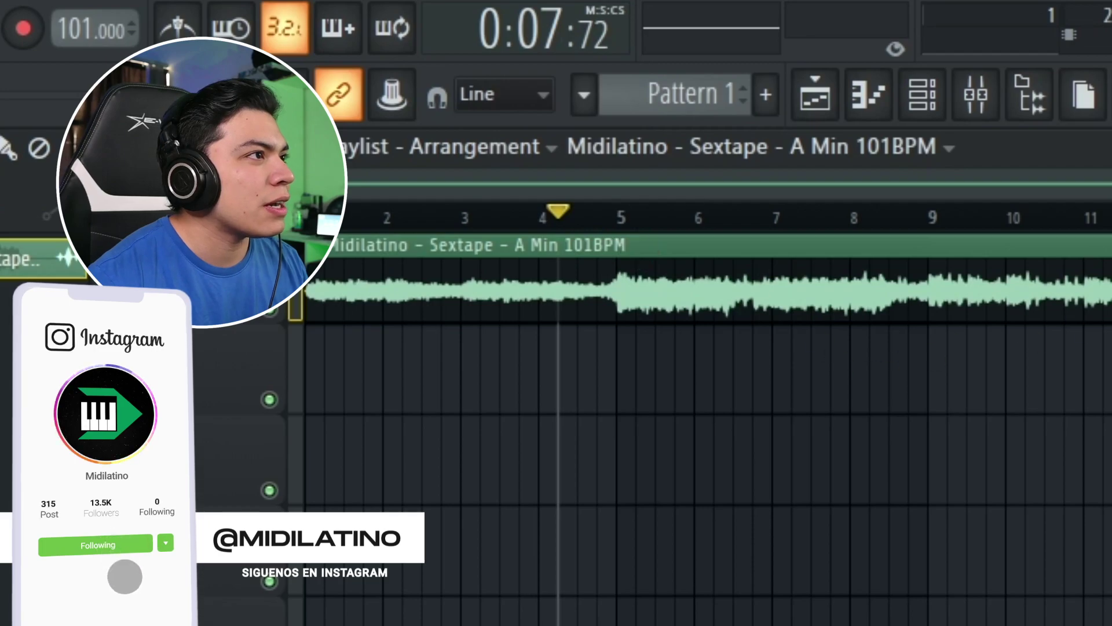
Listen to the full Sextape sample from around bar 4 and remove its clip from Track 1
{"action": "key", "text": "space"}
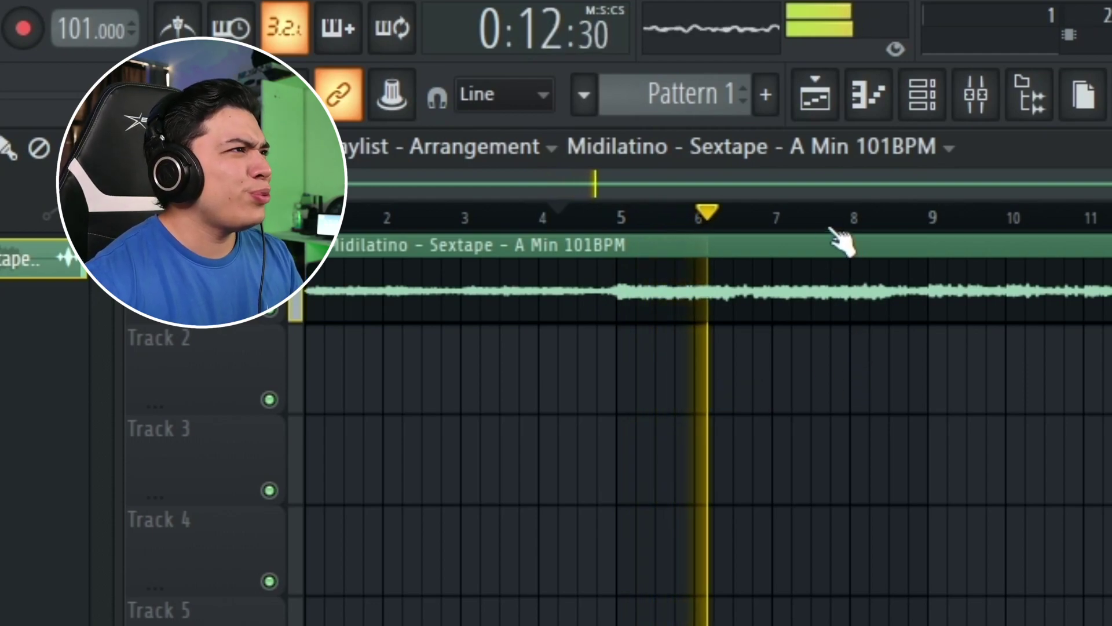
{"action": "scroll", "coordinate": [832, 230], "scroll_direction": "down", "scroll_amount": 2}
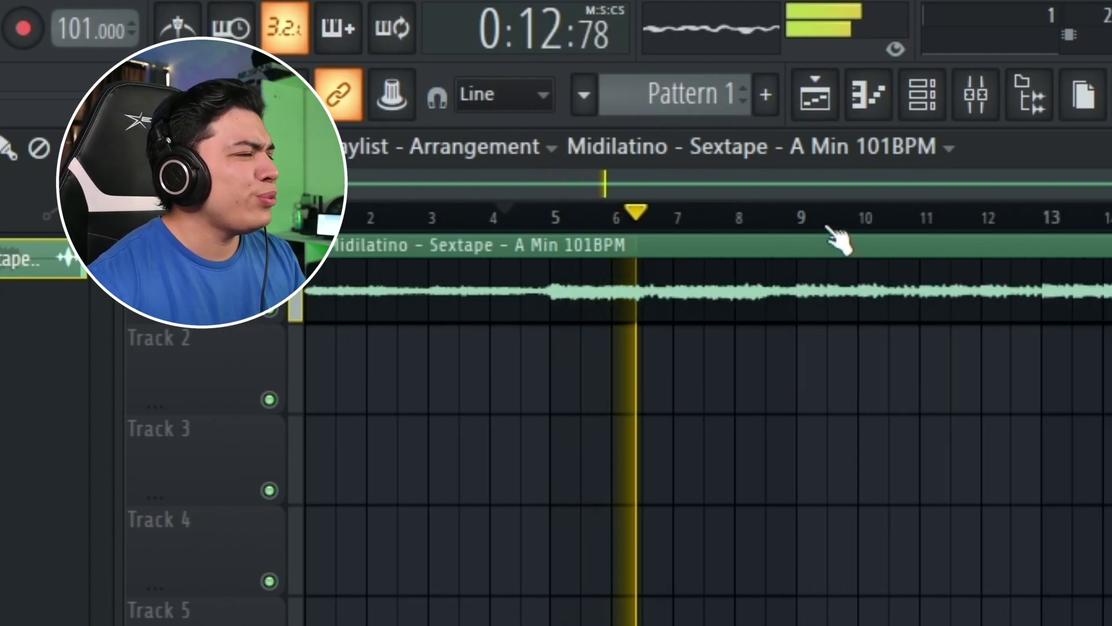
{"action": "right_click", "coordinate": [447, 303]}
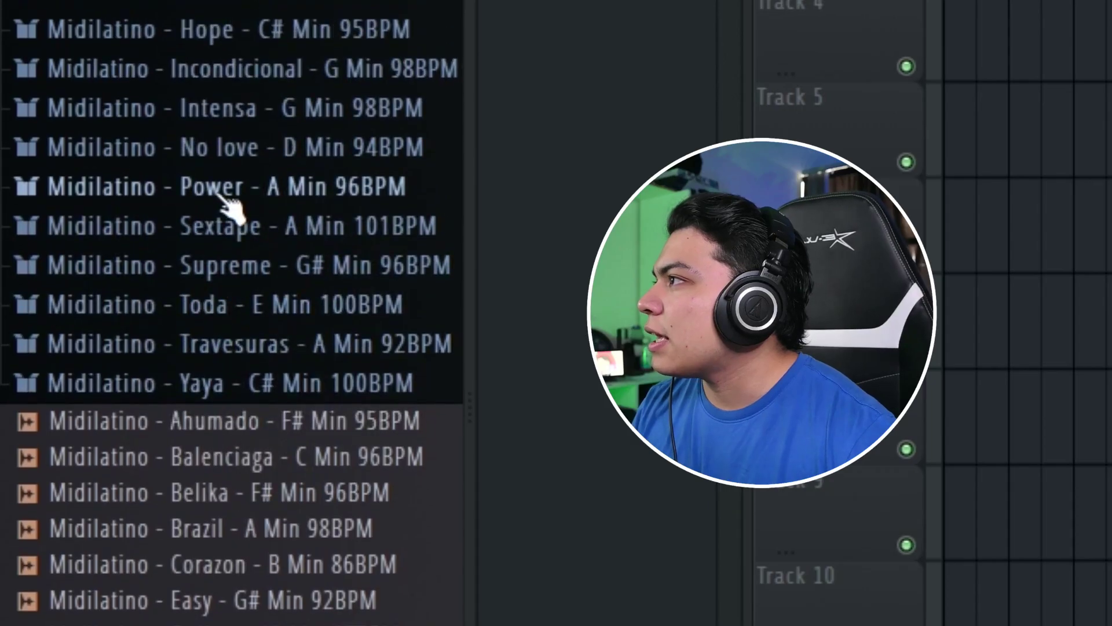
From the Sextape - A Min 101BPM folder, place the Arp, Birds, Chupon rev and Mallet stems on Tracks 1 to 4
{"action": "scroll", "coordinate": [123, 442], "scroll_direction": "up", "scroll_amount": 2}
{"action": "scroll", "coordinate": [132, 446], "scroll_direction": "down", "scroll_amount": 2}
{"action": "left_click", "coordinate": [288, 232]}
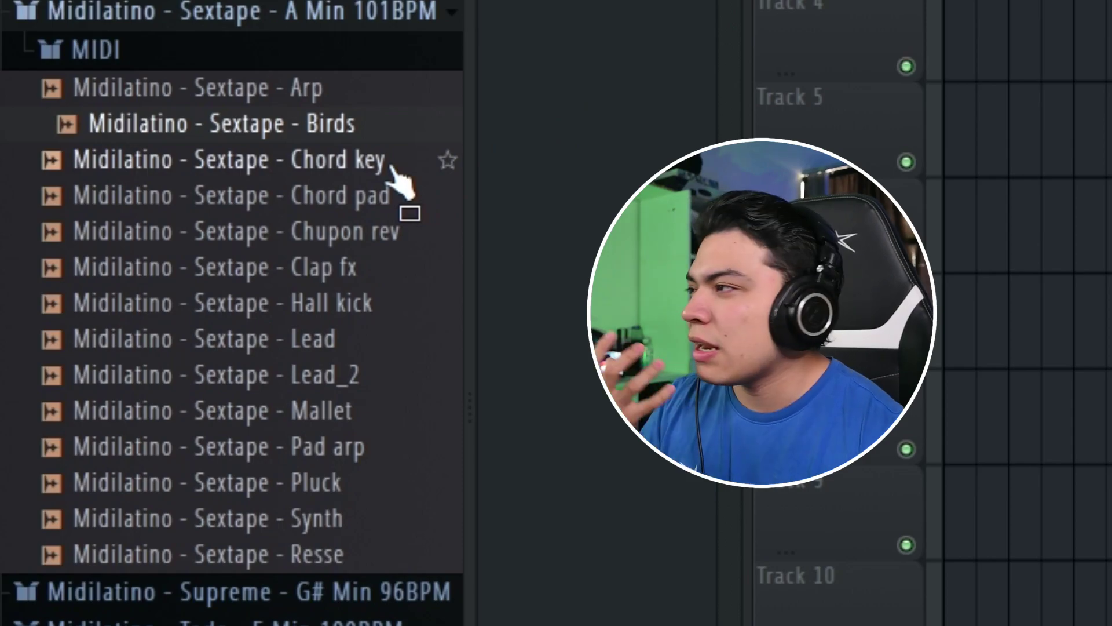
{"action": "left_click", "coordinate": [366, 298]}
{"action": "left_click", "coordinate": [370, 233]}
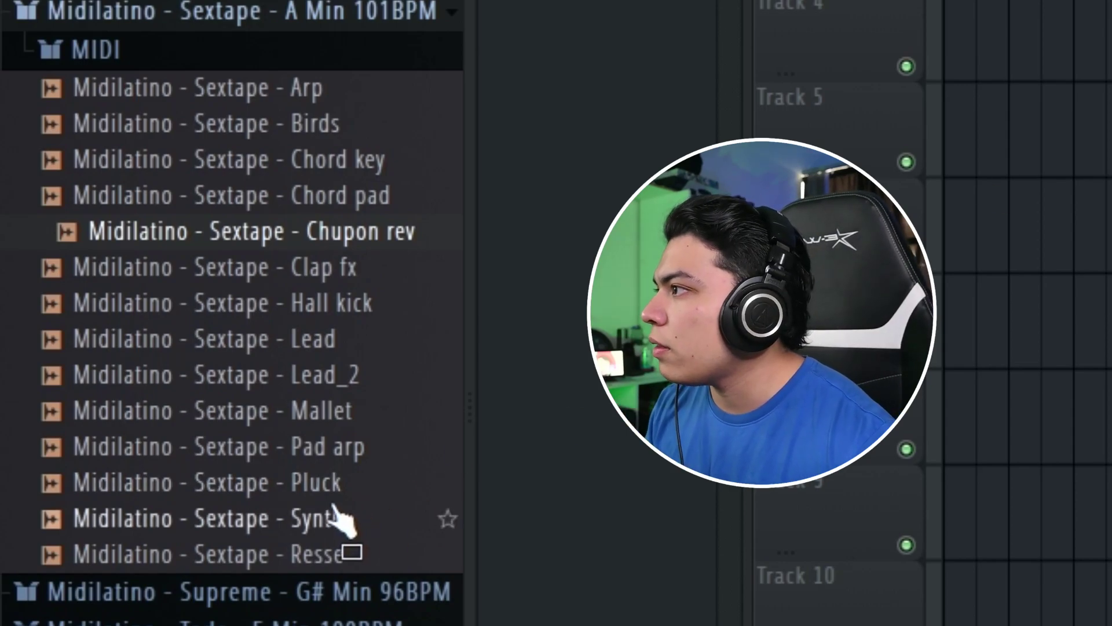
{"action": "left_click", "coordinate": [320, 415]}
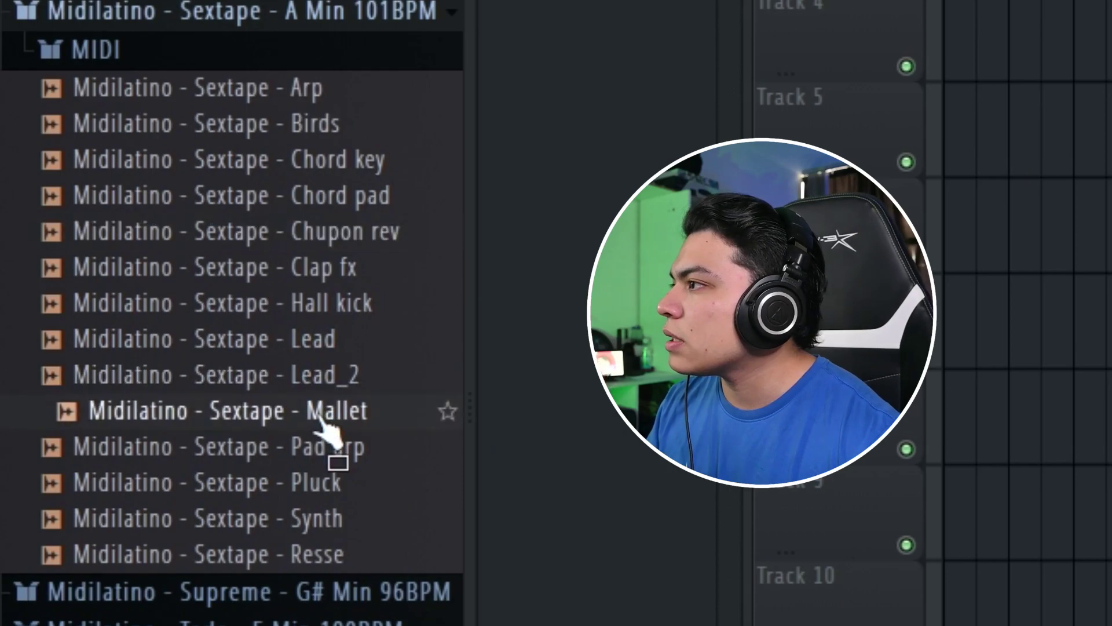
{"action": "left_click_drag", "start_coordinate": [320, 414], "coordinate": [956, 35]}
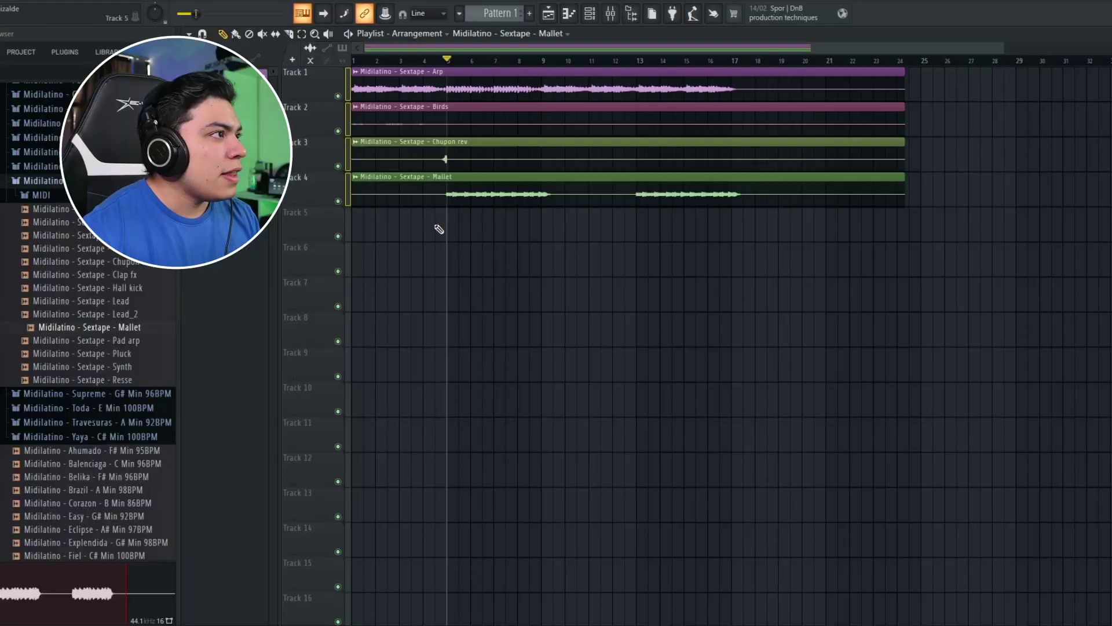
Mute the Birds, Chupon rev and Mallet clips and play the Arp stem on its own
{"action": "left_click_drag", "start_coordinate": [437, 228], "coordinate": [426, 208]}
{"action": "left_click_drag", "start_coordinate": [435, 134], "coordinate": [323, 132]}
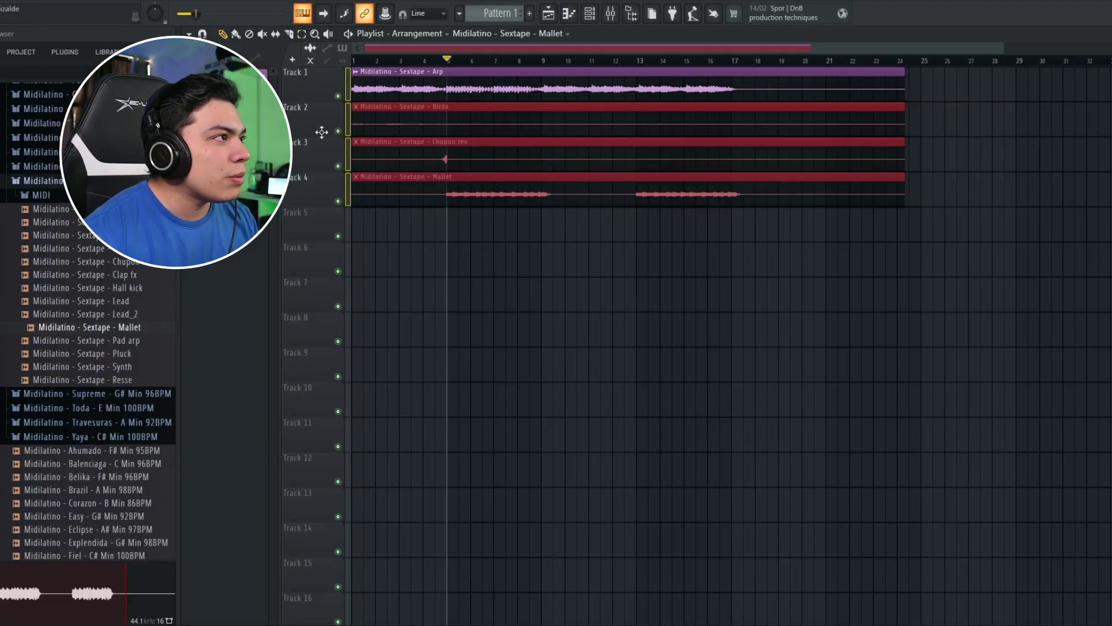
{"action": "scroll", "coordinate": [437, 68], "scroll_direction": "up", "scroll_amount": 2}
{"action": "key", "text": "space"}
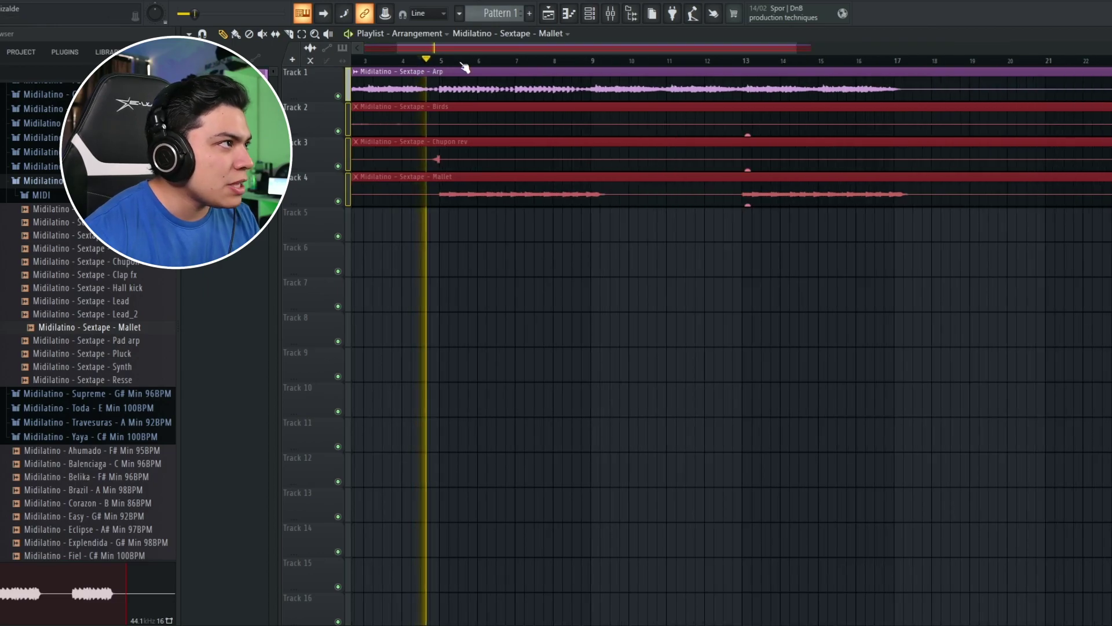
Split the Arp clip at bars 5 and 9 and play the section starting around bar 5
{"action": "key", "text": "space"}
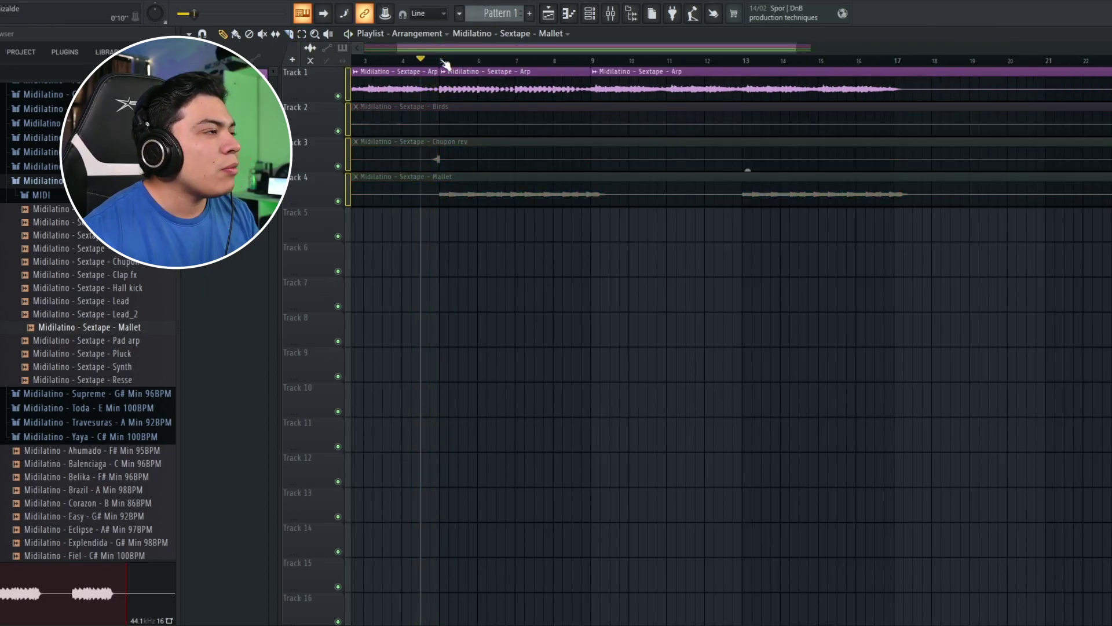
{"action": "key", "text": "space"}
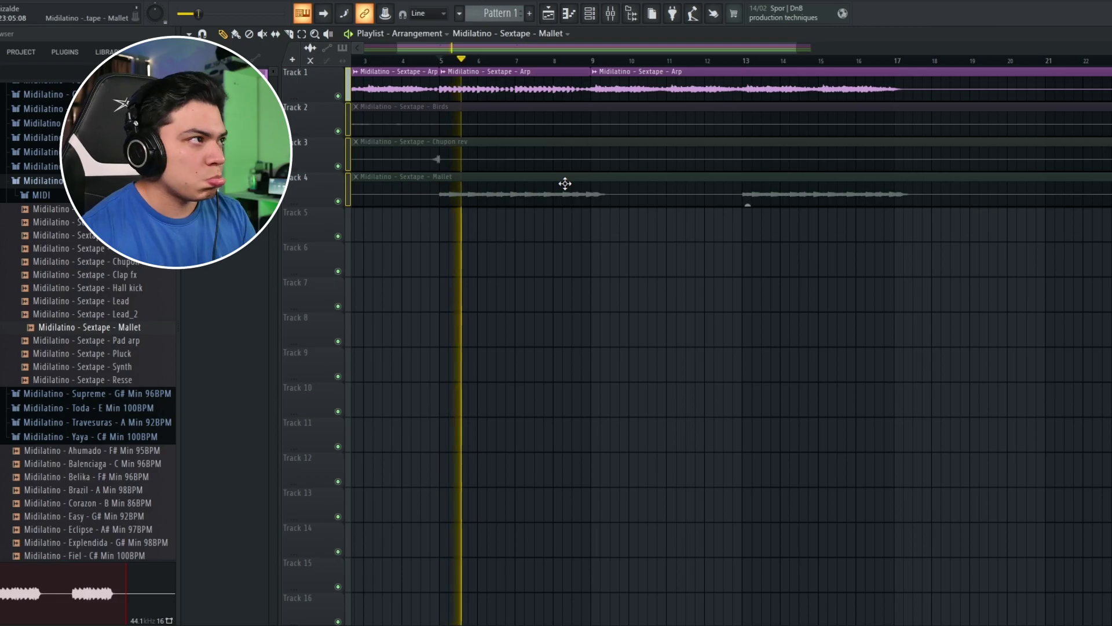
{"action": "key", "text": "space"}
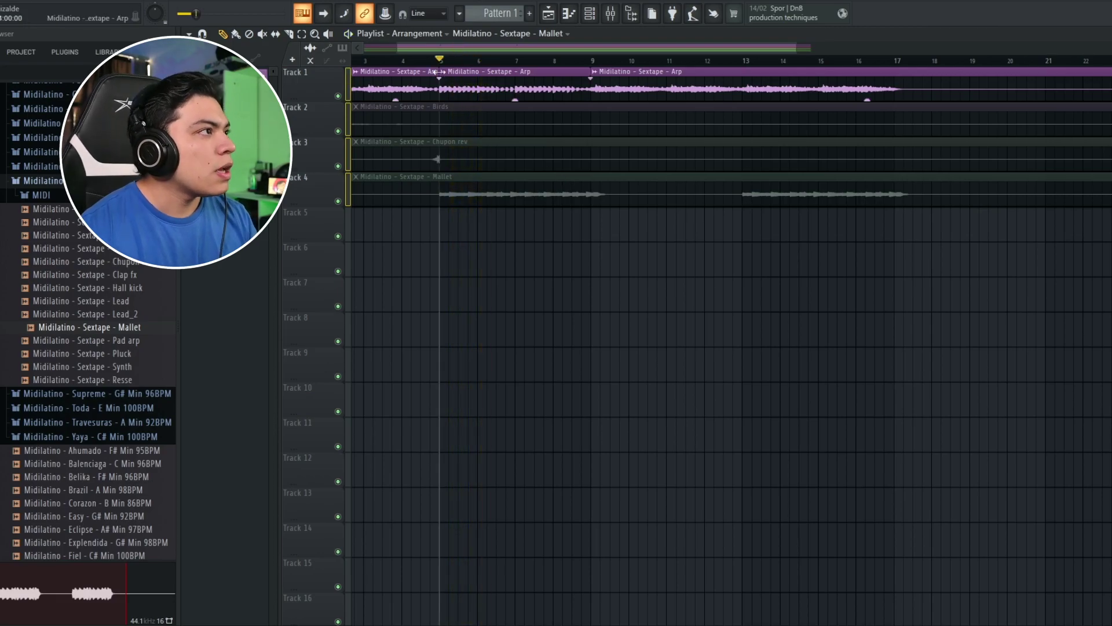
Make the Arp clip between bars 5 and 9 unique and load Thermal on mixer Insert 1
{"action": "right_click", "coordinate": [446, 78]}
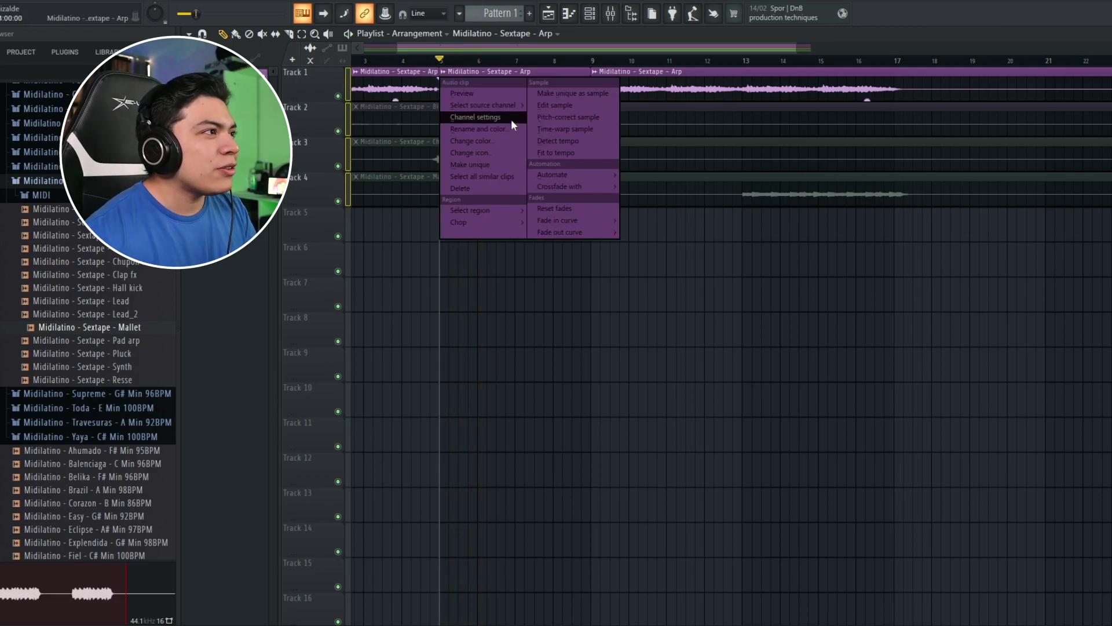
{"action": "left_click", "coordinate": [494, 166]}
{"action": "left_click", "coordinate": [554, 145]}
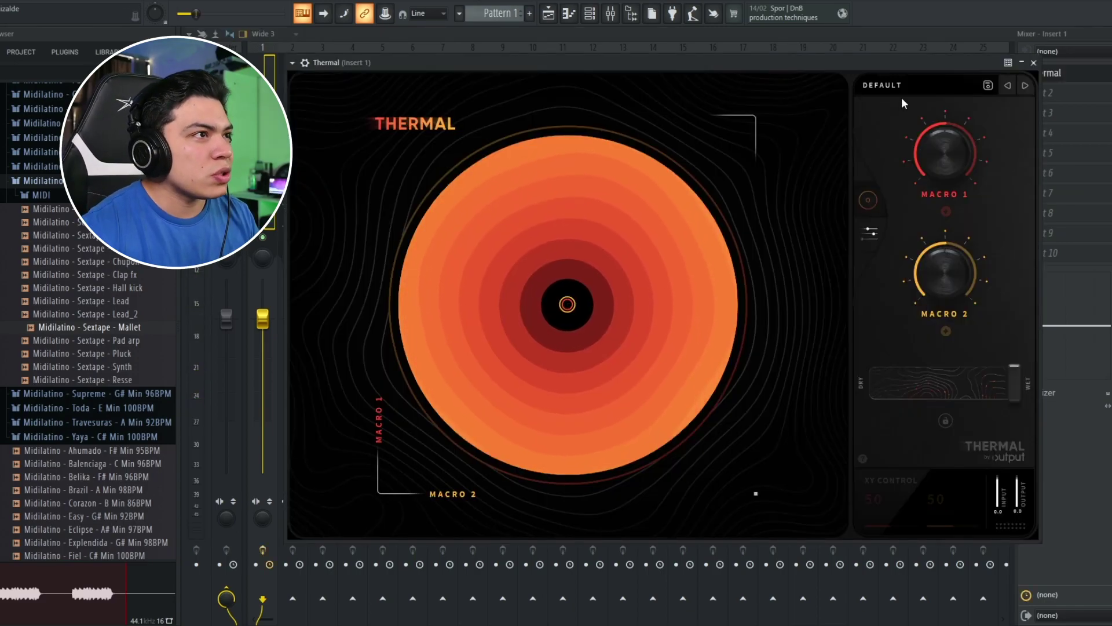
Try Thermal's Intercom preset and lower the Insert 1 fader to about -7.1 dB
{"action": "left_click", "coordinate": [886, 85]}
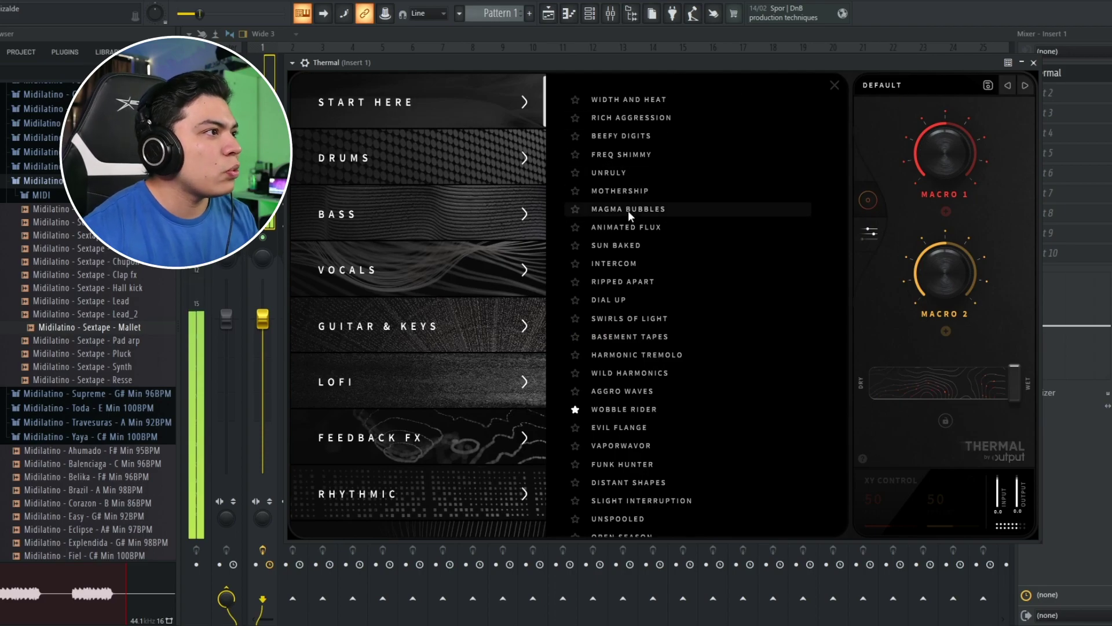
{"action": "left_click", "coordinate": [624, 264]}
{"action": "left_click_drag", "start_coordinate": [277, 337], "coordinate": [277, 377]}
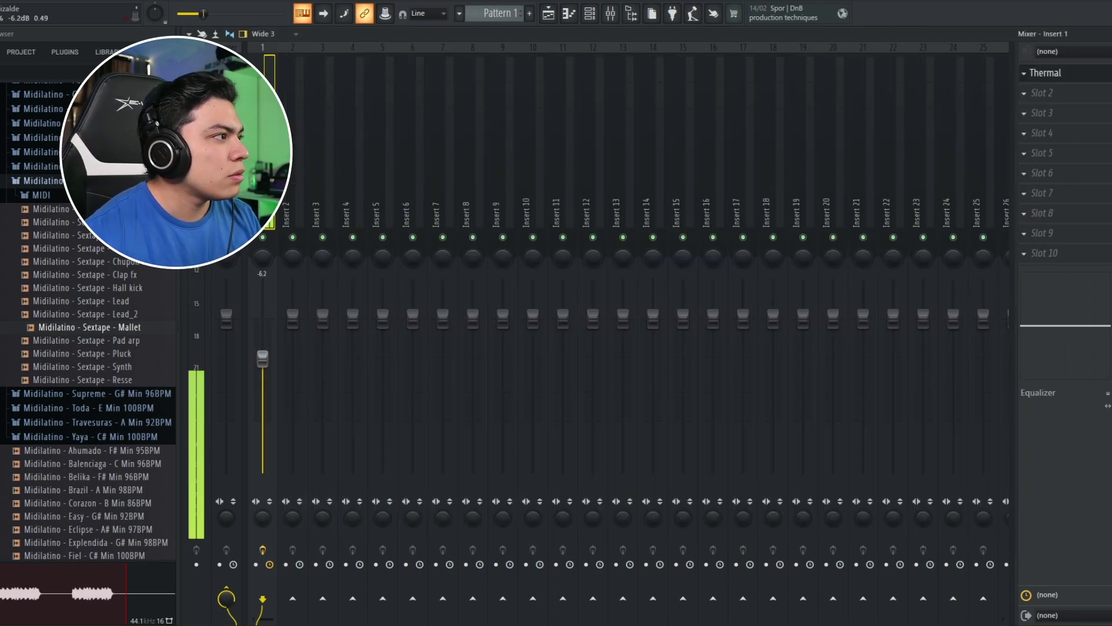
Audition Thermal's Basement Tapes, Harmonic Tremolo, Wild Harmonics, Aggro Waves and Vaporwavor presets on the Arp
{"action": "left_click", "coordinate": [1045, 72]}
{"action": "left_click", "coordinate": [632, 337]}
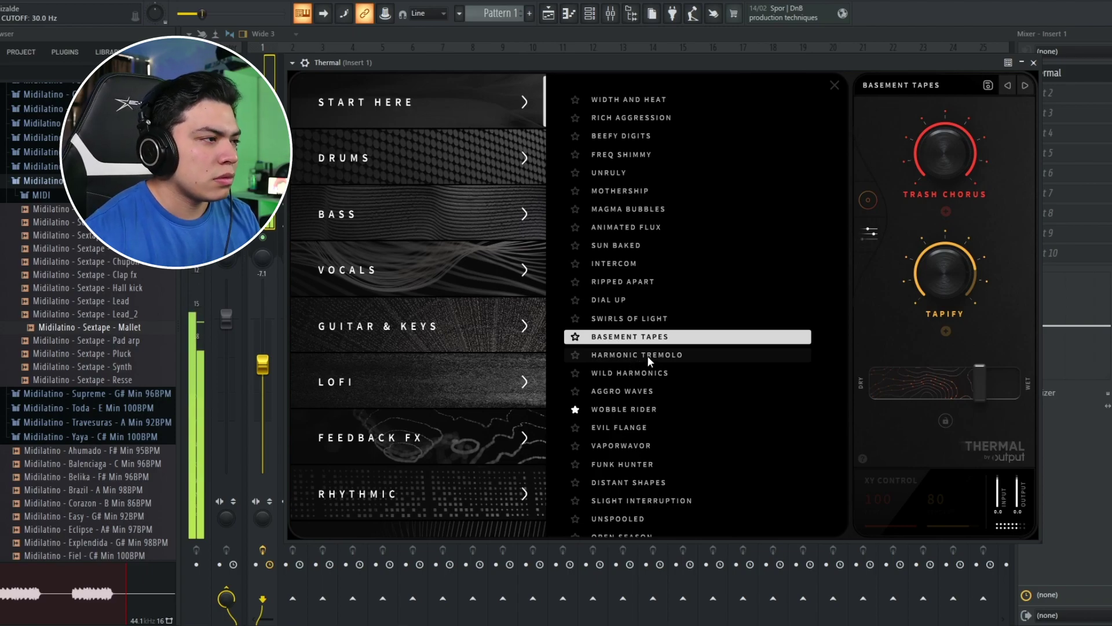
{"action": "left_click", "coordinate": [648, 356]}
{"action": "left_click", "coordinate": [638, 375]}
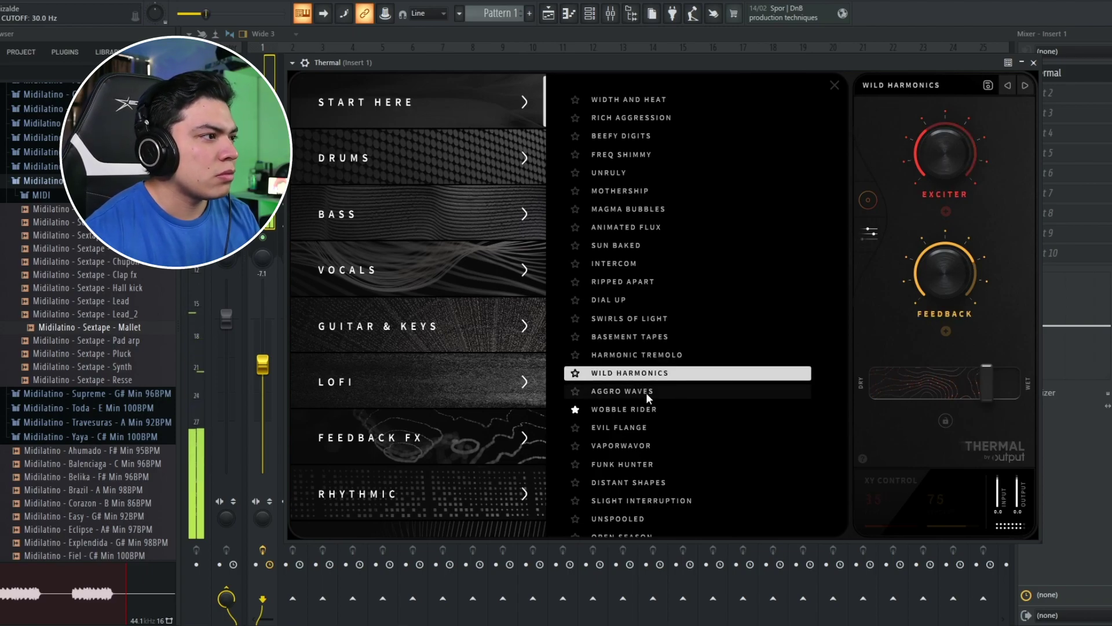
{"action": "left_click", "coordinate": [645, 394]}
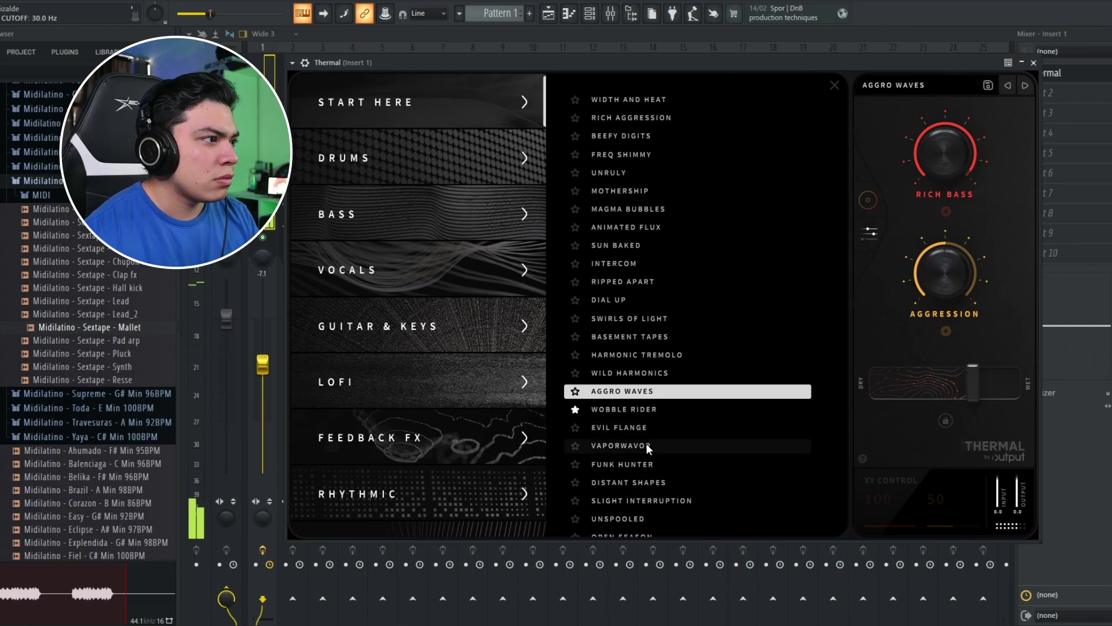
{"action": "left_click", "coordinate": [646, 444]}
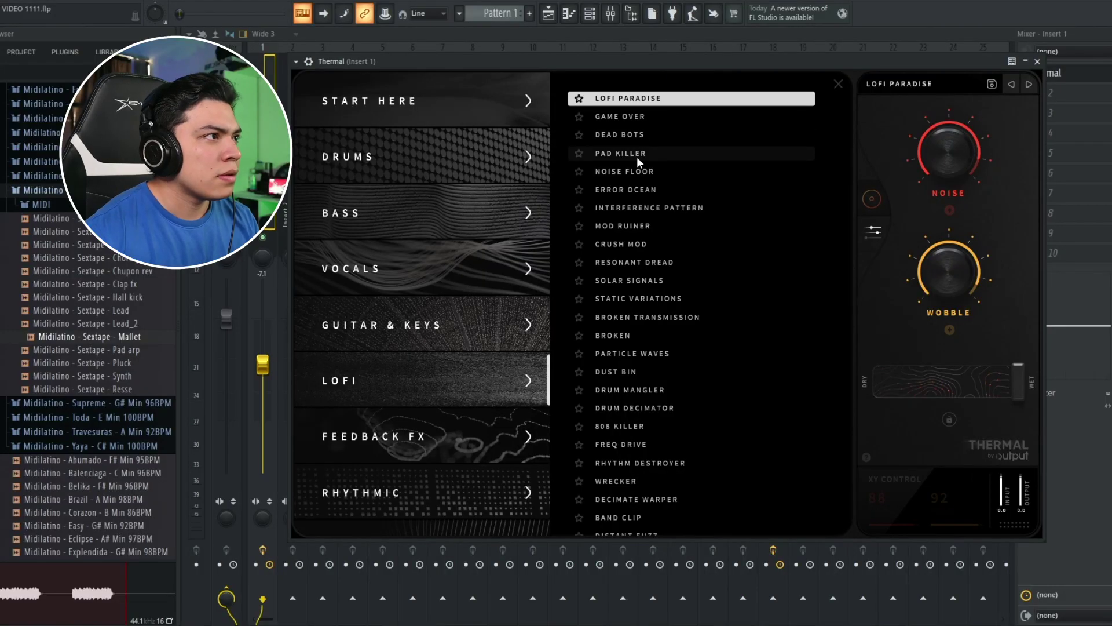
Apply Thermal's Lofi preset Pad Killer to Insert 1 and reposition the song playback to audition the Arp section
{"action": "left_click", "coordinate": [637, 154]}
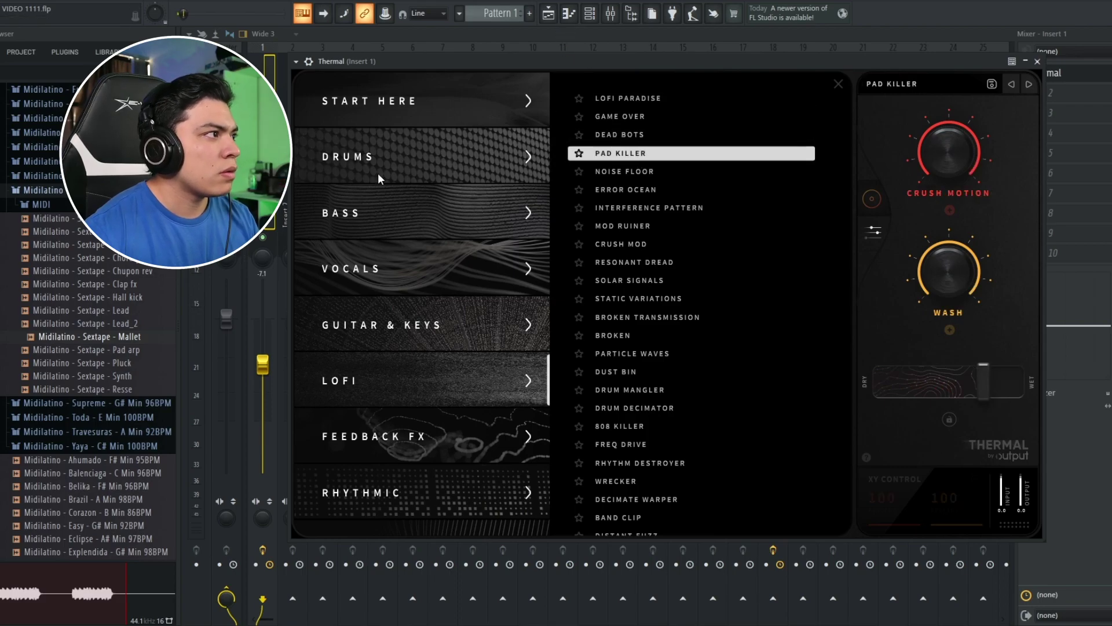
{"action": "key", "text": "F5"}
{"action": "left_click", "coordinate": [516, 51]}
{"action": "key", "text": "F5"}
{"action": "key", "text": "space"}
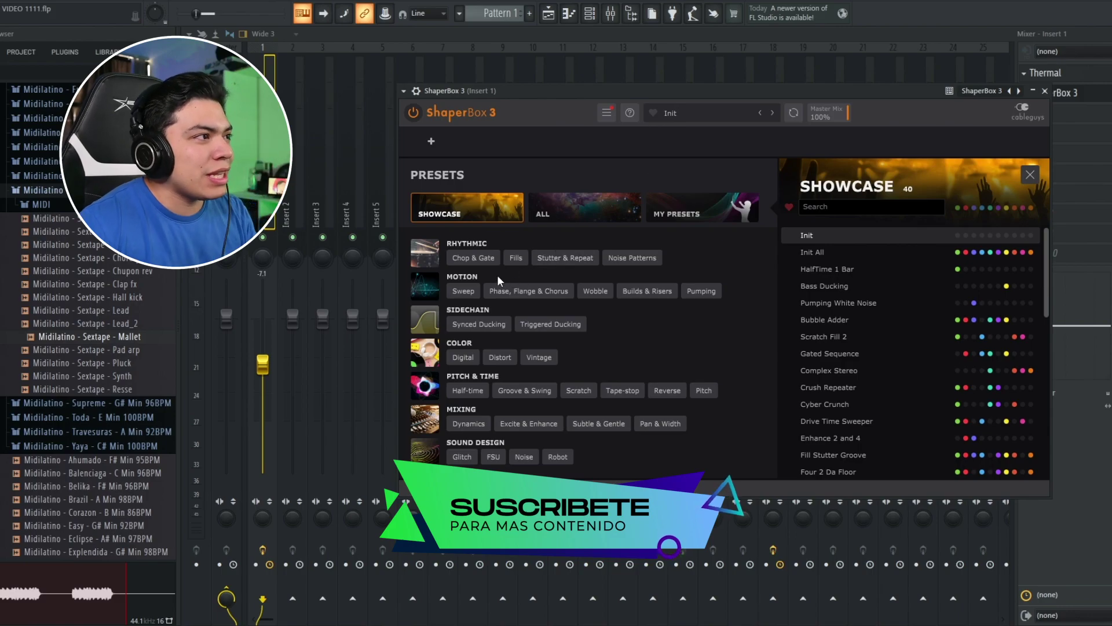
Try the Chop & Gate preset Triggered Extractor MIDI in ShaperBox 3 on Insert 1
{"action": "left_click", "coordinate": [478, 257]}
{"action": "left_click", "coordinate": [885, 302]}
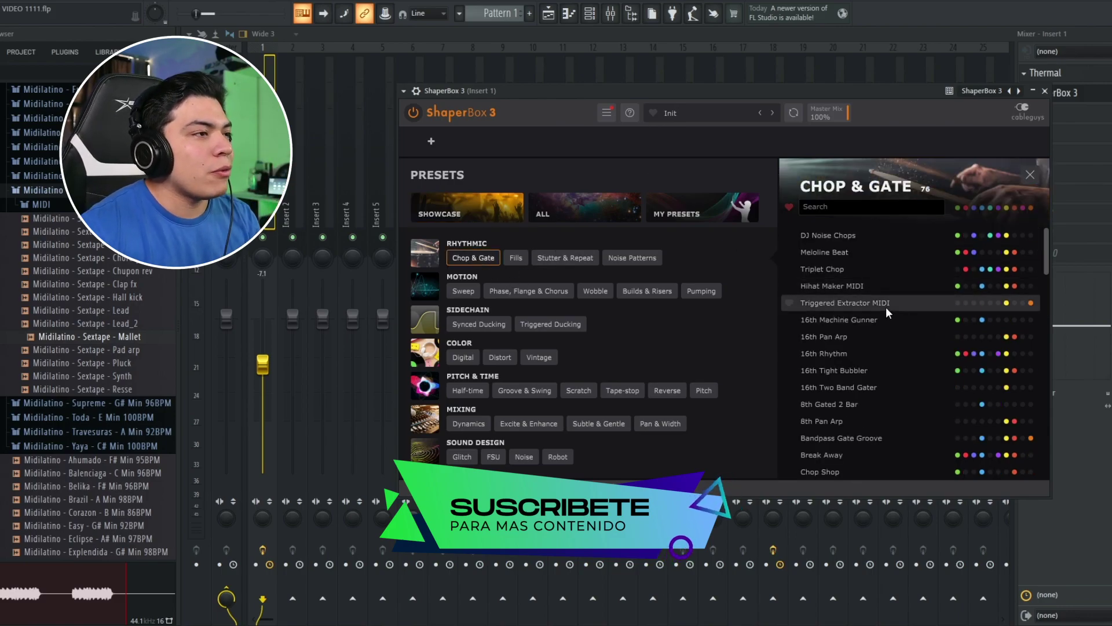
{"action": "left_click_drag", "start_coordinate": [842, 95], "coordinate": [839, 93]}
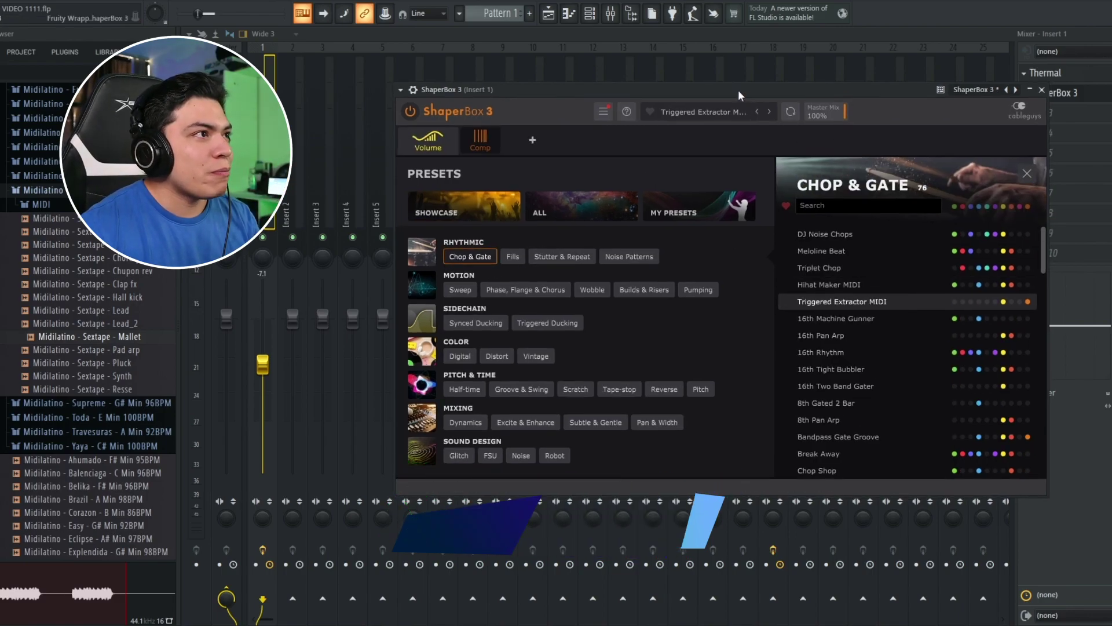
{"action": "left_click_drag", "start_coordinate": [738, 90], "coordinate": [730, 92]}
Load the saved ReeMau Timeless preset in ShaperBox 3, listen to it and show its Width shaper
{"action": "left_click", "coordinate": [857, 355]}
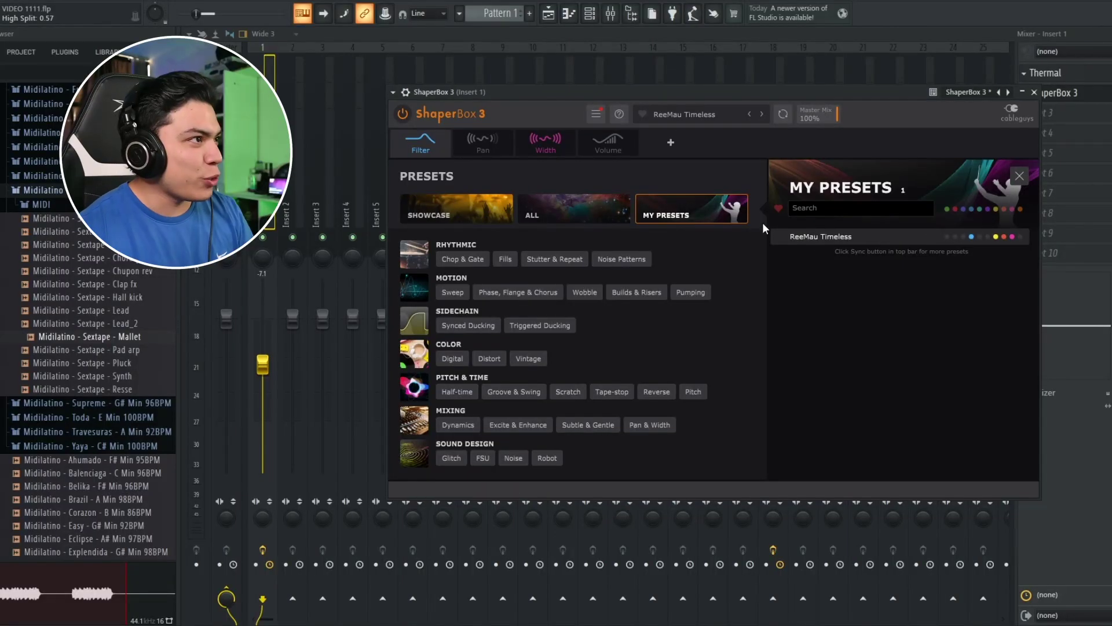
{"action": "left_click", "coordinate": [681, 116]}
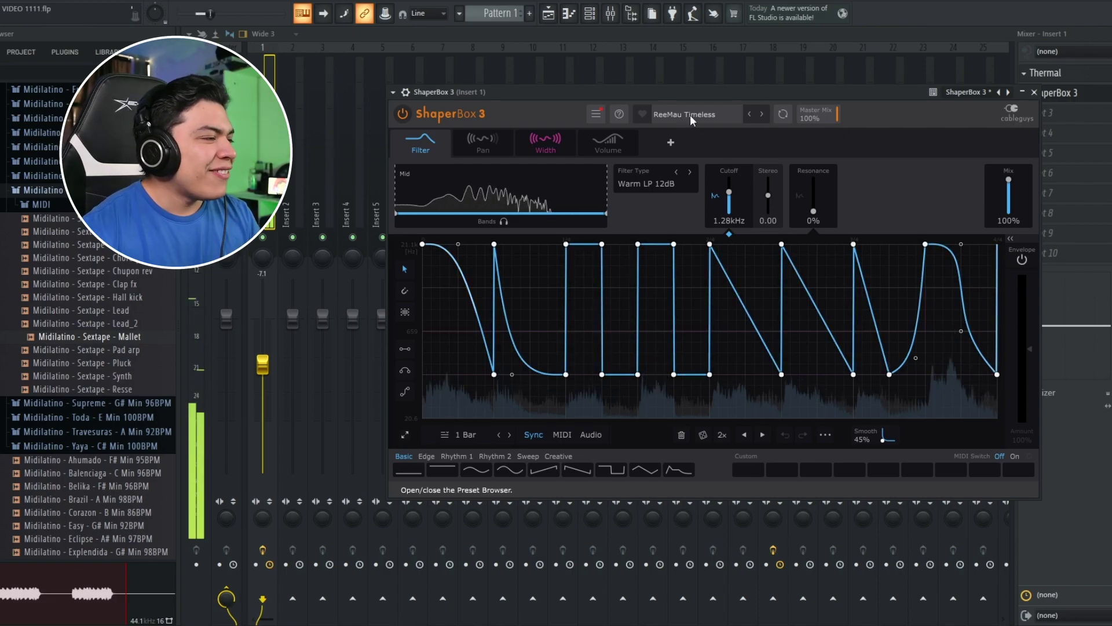
{"action": "key", "text": "space"}
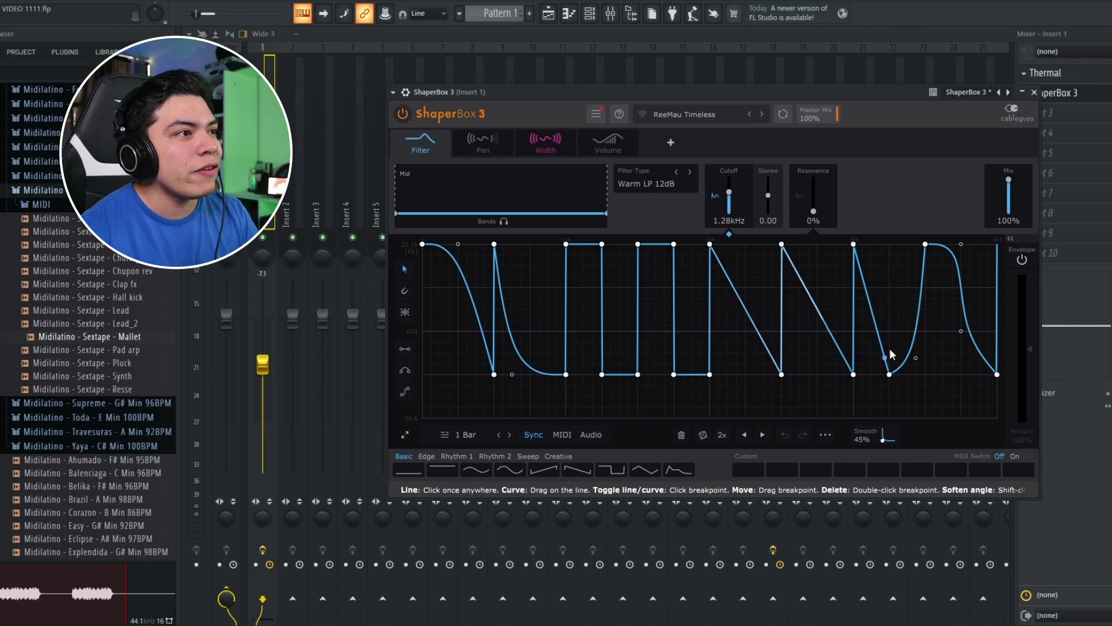
{"action": "left_click", "coordinate": [544, 150]}
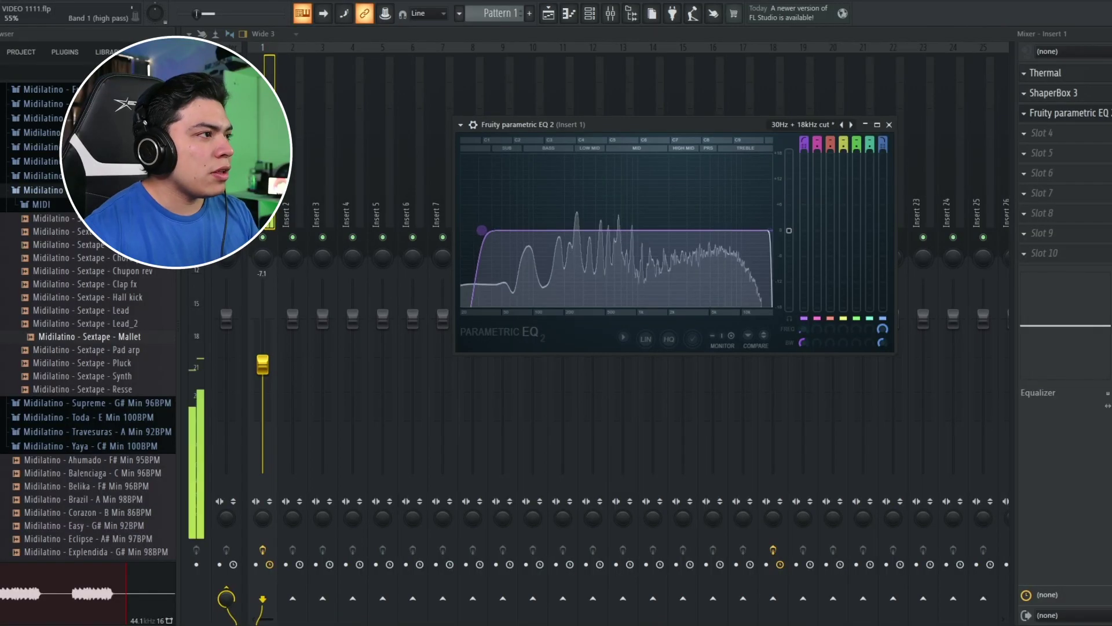
In Fruity Parametric EQ 2 on Insert 1, raise the high-pass cutoff and lower the low-pass cutoff
{"action": "left_click_drag", "start_coordinate": [482, 231], "coordinate": [497, 231]}
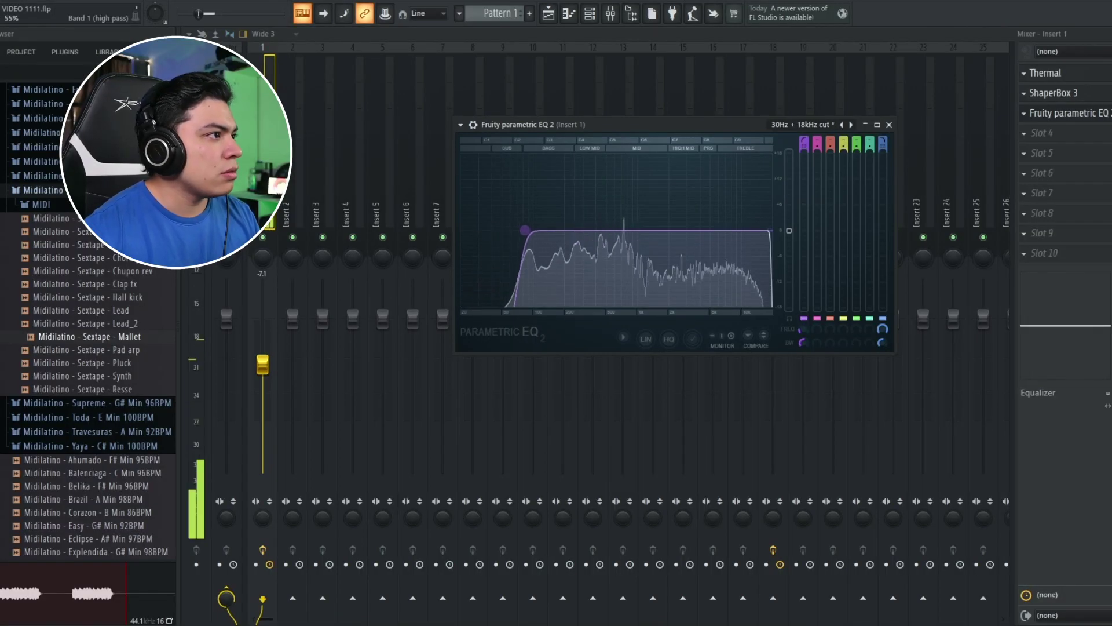
{"action": "left_click_drag", "start_coordinate": [770, 230], "coordinate": [712, 231]}
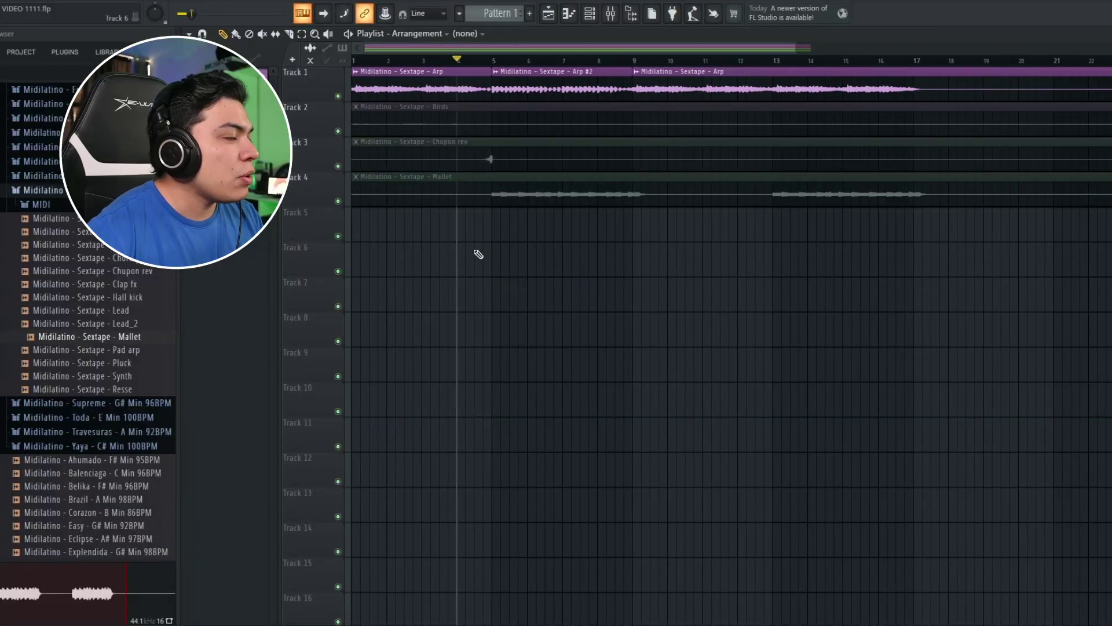
Move the Chupon rev and Birds clips to Tracks 7 and 8 and place the Drumloop_AMG_87bpm clip at bar 5 on Track 2
{"action": "mouse_move", "coordinate": [469, 226]}
{"action": "left_mouse_down"}
{"action": "mouse_move", "coordinate": [469, 128]}
{"action": "mouse_move", "coordinate": [408, 332]}
{"action": "left_mouse_up"}
{"action": "left_click_drag", "start_coordinate": [448, 157], "coordinate": [448, 298]}
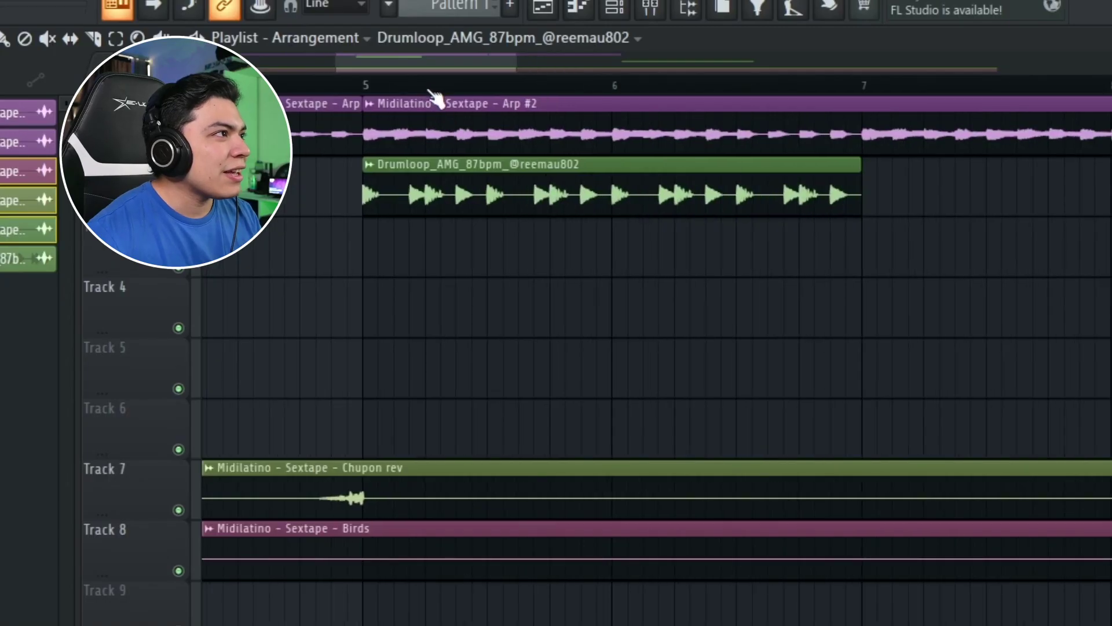
{"action": "scroll", "coordinate": [434, 99], "scroll_direction": "down", "scroll_amount": 5}
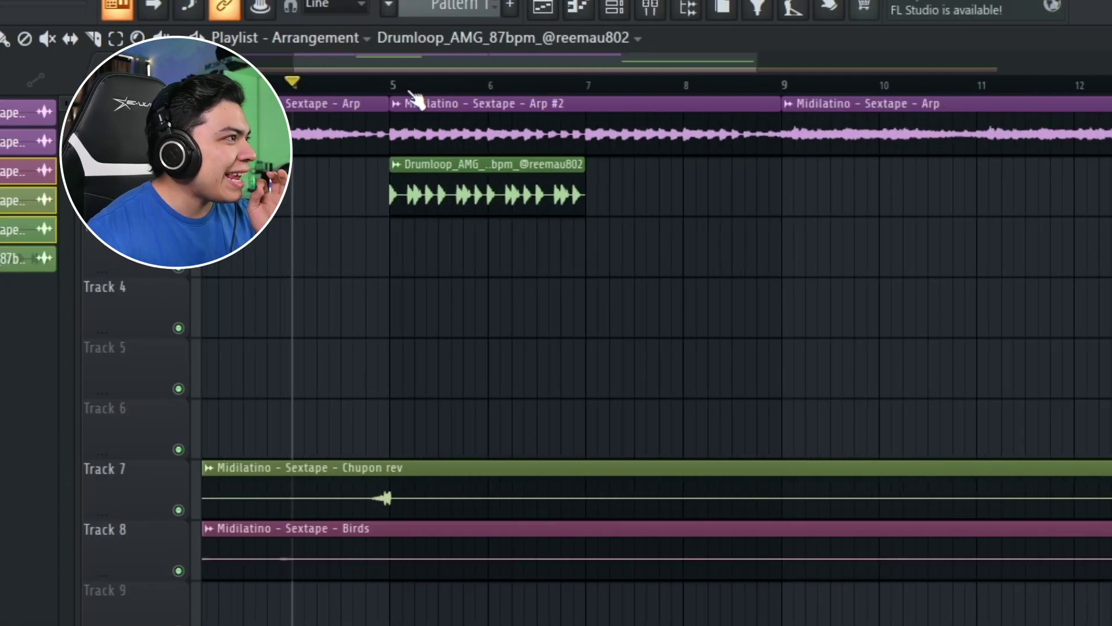
{"action": "scroll", "coordinate": [399, 104], "scroll_direction": "up", "scroll_amount": 5}
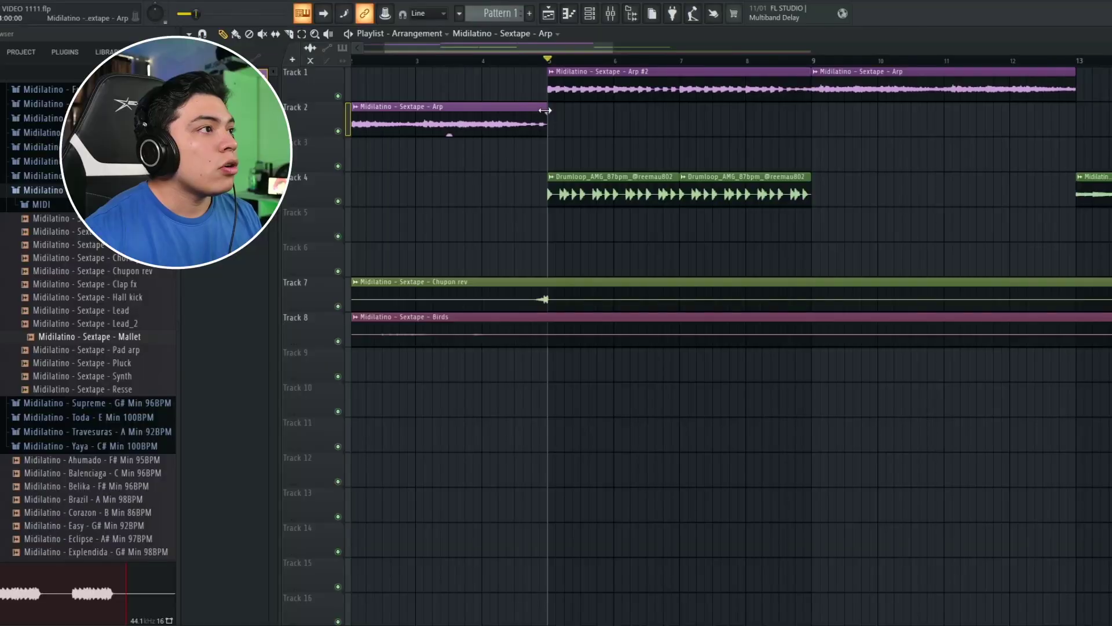
Place a unique Arp clip over bars 5 to 9 on Track 2 and put the intro Arp clip back on Track 1
{"action": "left_click_drag", "start_coordinate": [547, 111], "coordinate": [804, 112]}
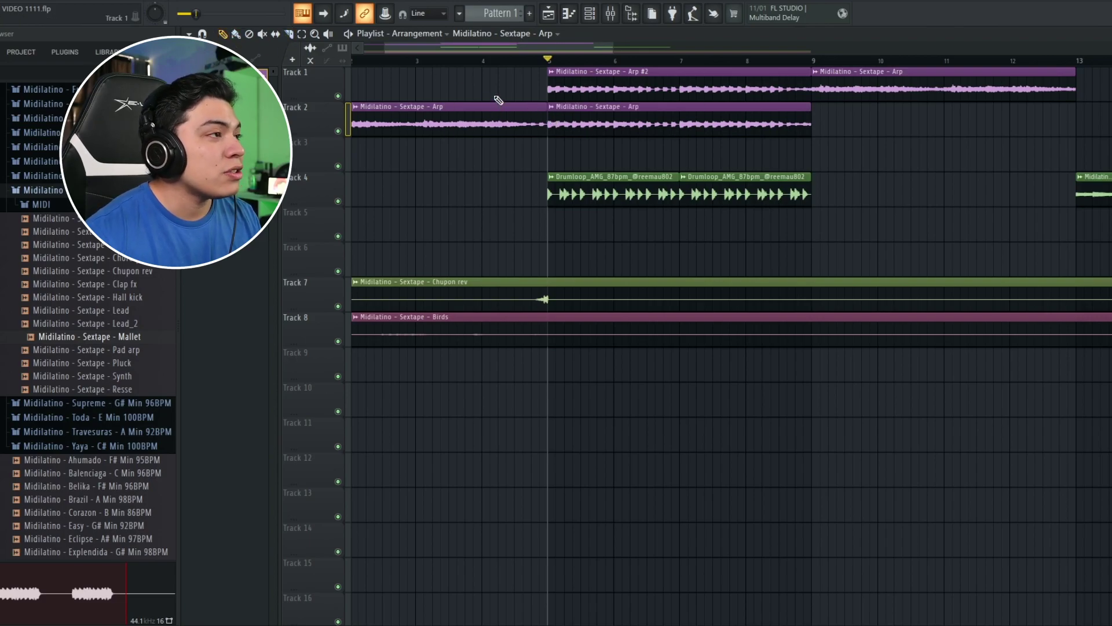
{"action": "left_click_drag", "start_coordinate": [498, 101], "coordinate": [485, 43]}
{"action": "right_click", "coordinate": [558, 113]}
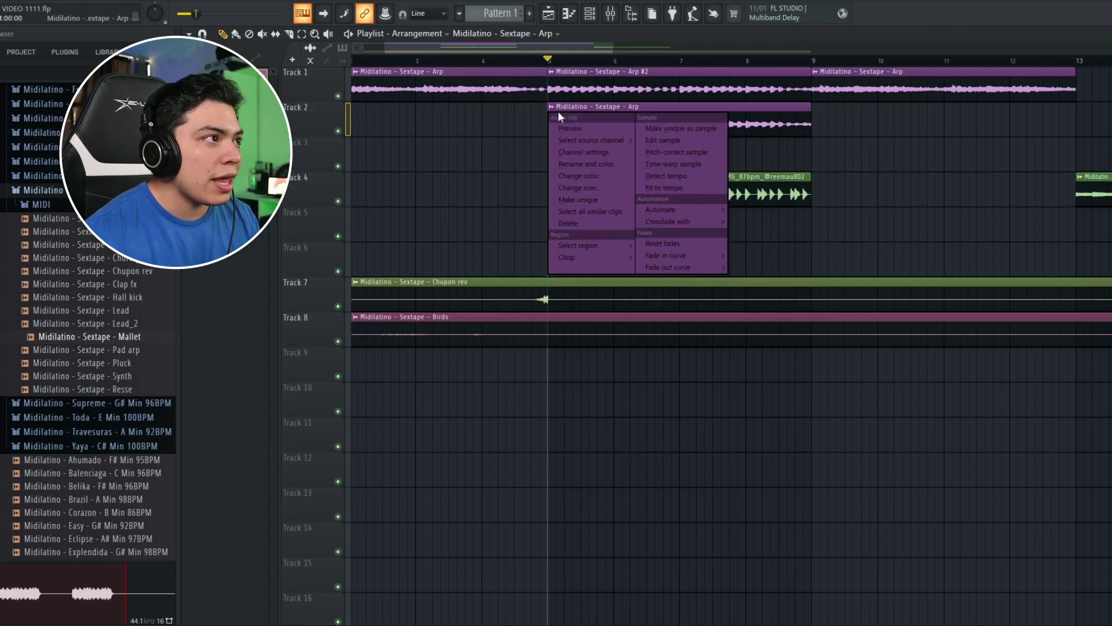
{"action": "left_click", "coordinate": [602, 199]}
Solo Track 2 to hear the new Arp clip alone, and restore the other tracks
{"action": "right_click", "coordinate": [338, 131]}
{"action": "key", "text": "space"}
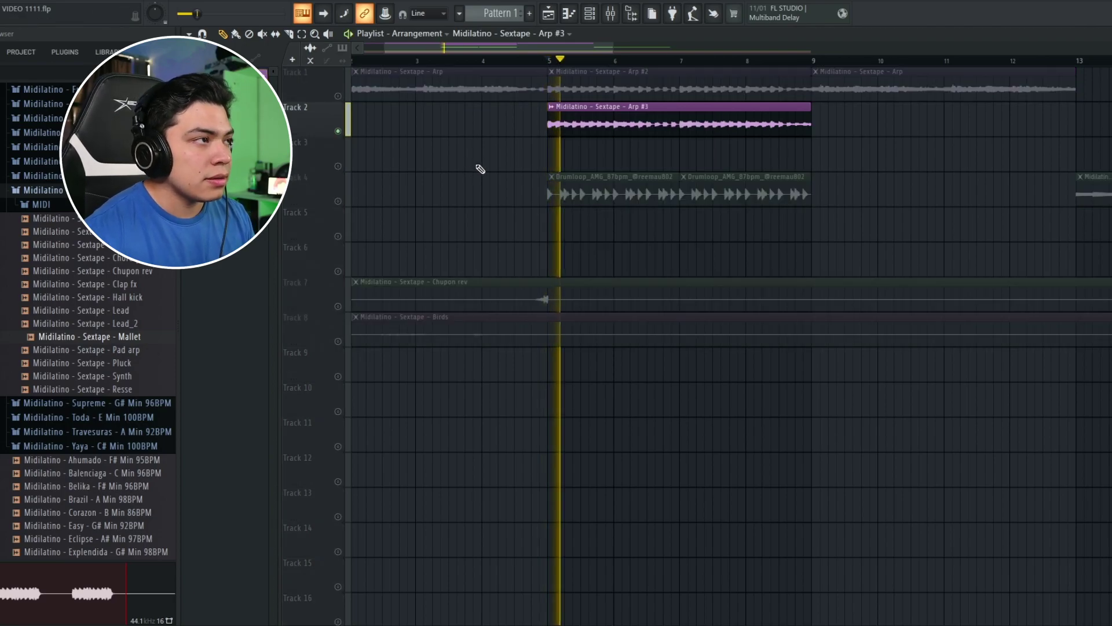
{"action": "right_click", "coordinate": [339, 132]}
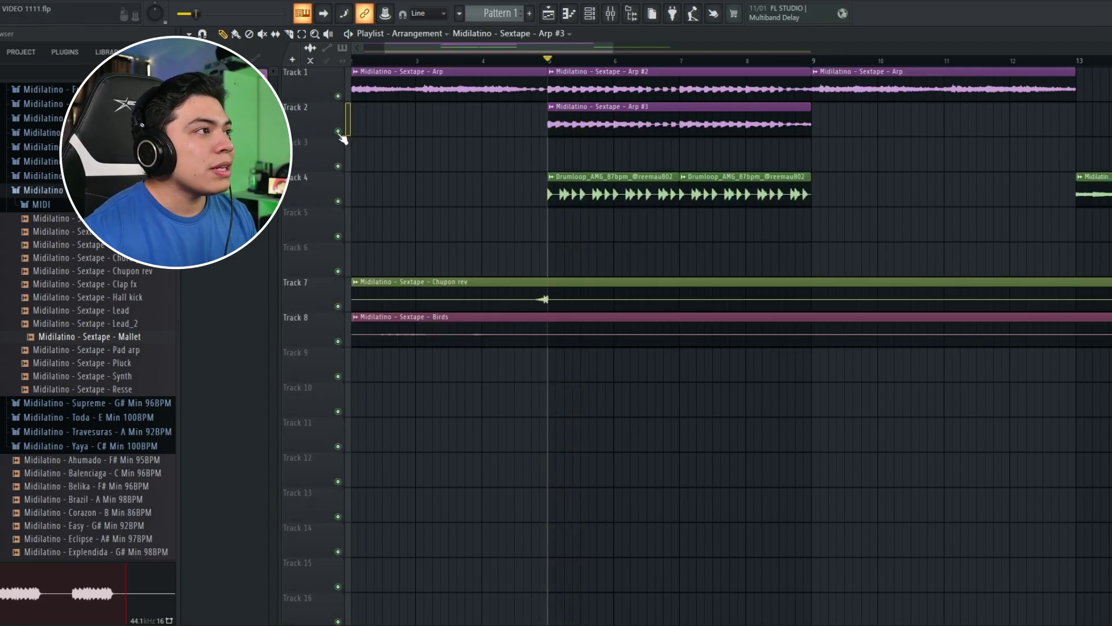
Slice the Arp #3 clip on Track 2 and keep only the short fragments ending at bars 6 and 7
{"action": "scroll", "coordinate": [560, 60], "scroll_direction": "up", "scroll_amount": 3}
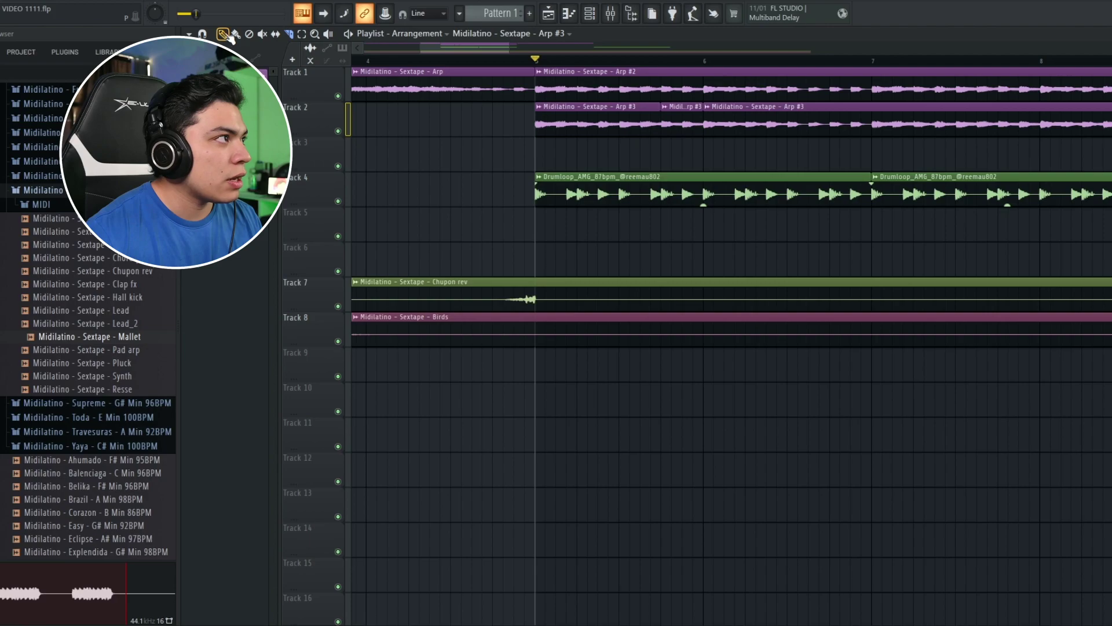
{"action": "right_click", "coordinate": [613, 125]}
{"action": "scroll", "coordinate": [586, 136], "scroll_direction": "right", "scroll_amount": 3}
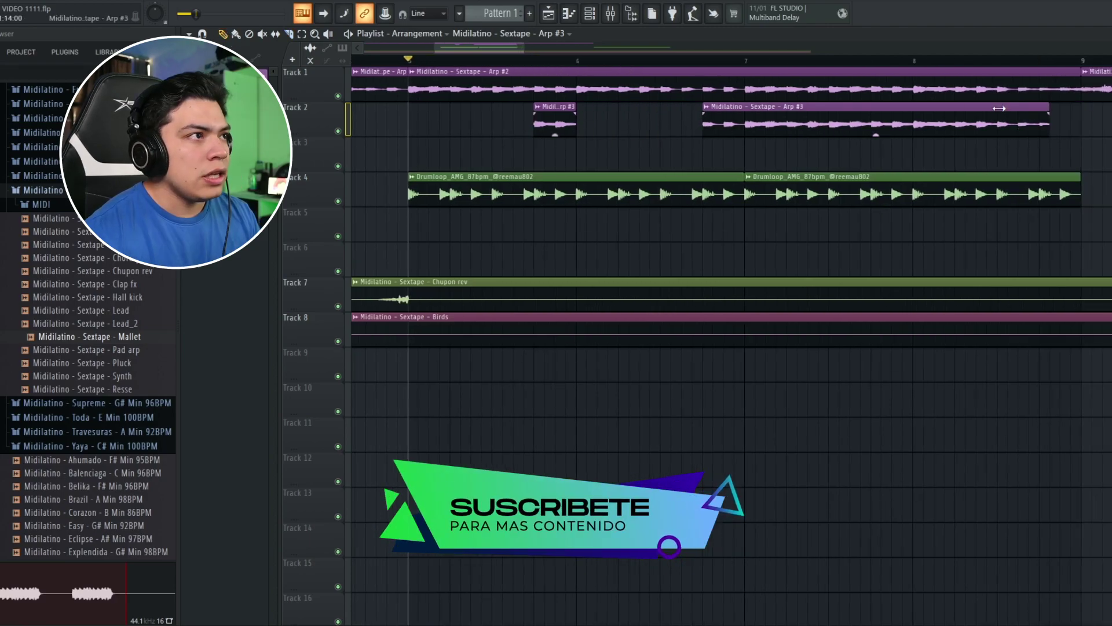
{"action": "left_click_drag", "start_coordinate": [1034, 106], "coordinate": [746, 121]}
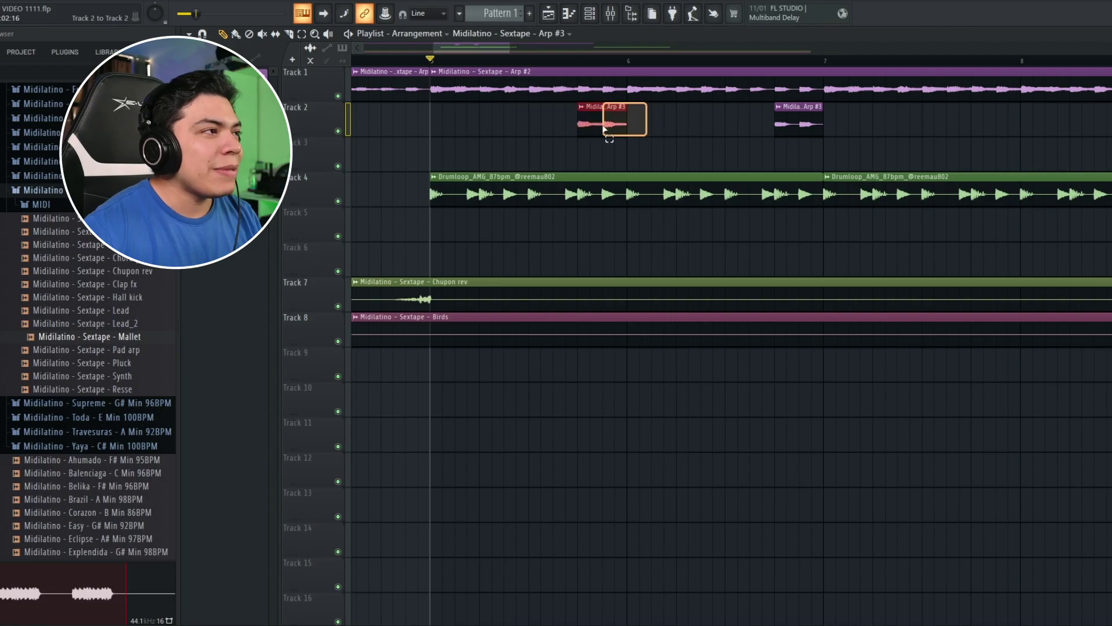
Try to reverse the sliced Arp #3 audio clip in its channel settings
{"action": "double_click", "coordinate": [603, 125]}
{"action": "left_click", "coordinate": [439, 301]}
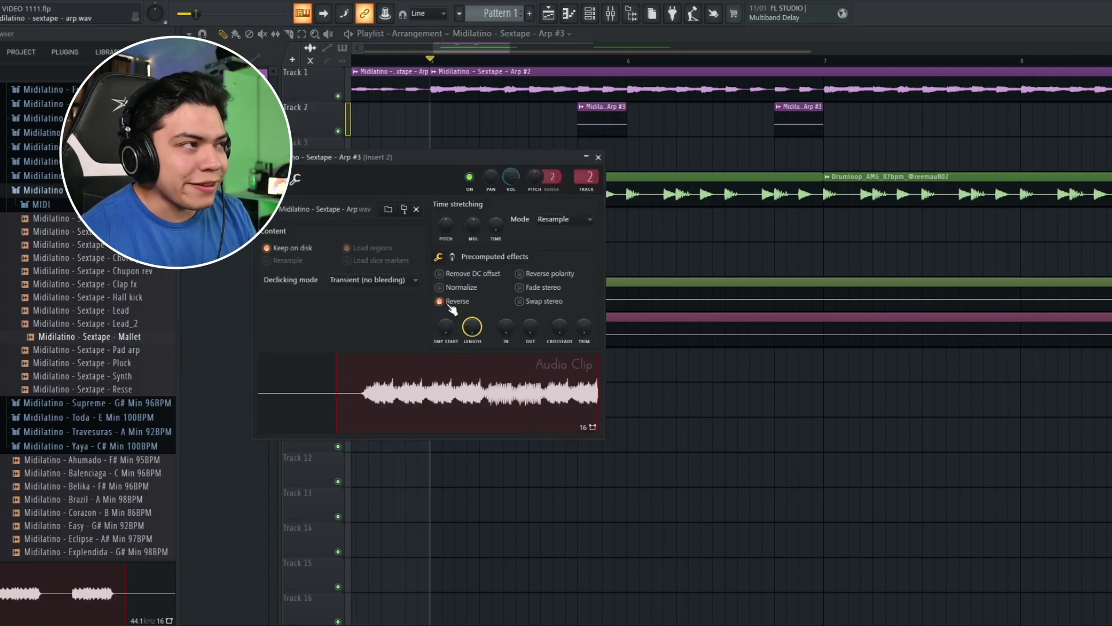
{"action": "left_click", "coordinate": [599, 157]}
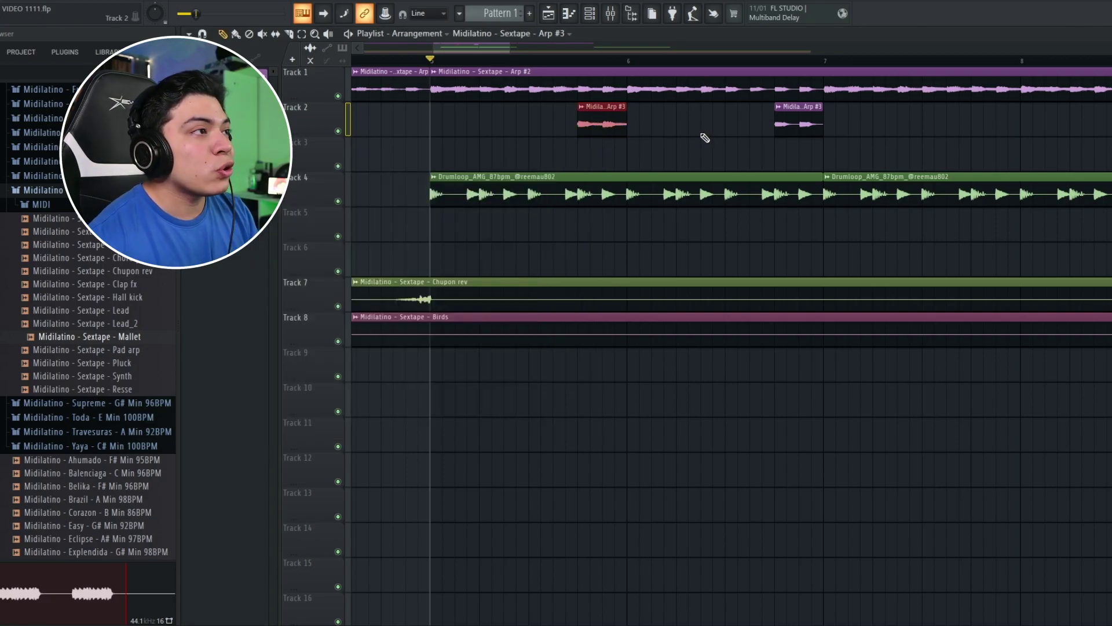
Consolidate the Arp #3 fragment before bar 6, trim its tail in Edison, and replace it with the trimmed, reversed clip
{"action": "key", "text": "ctrl+alt+c"}
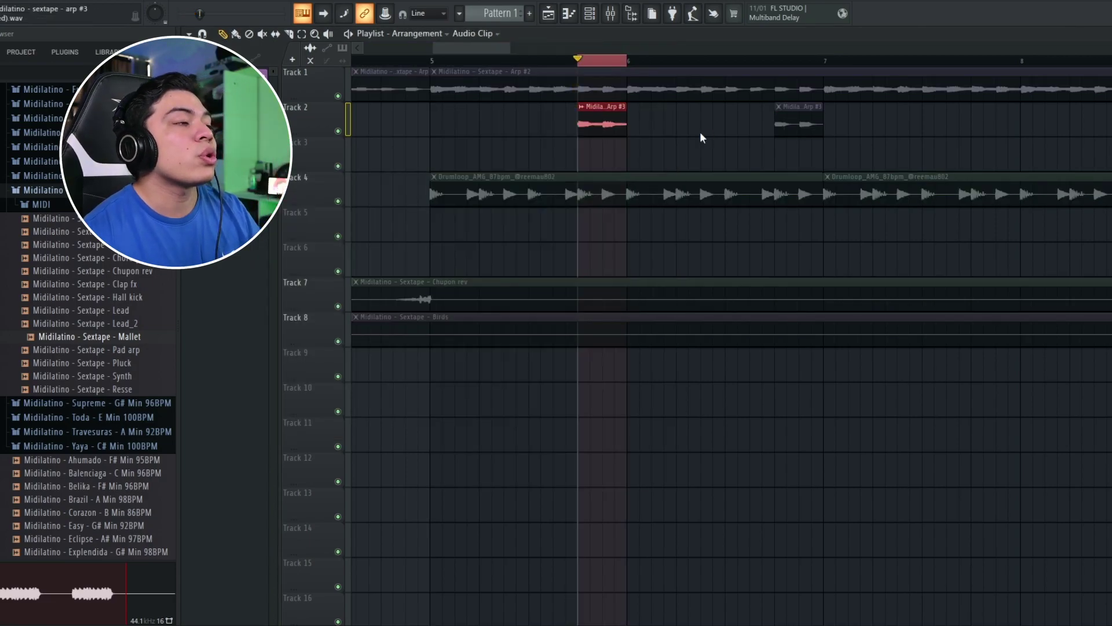
{"action": "double_click", "coordinate": [605, 124]}
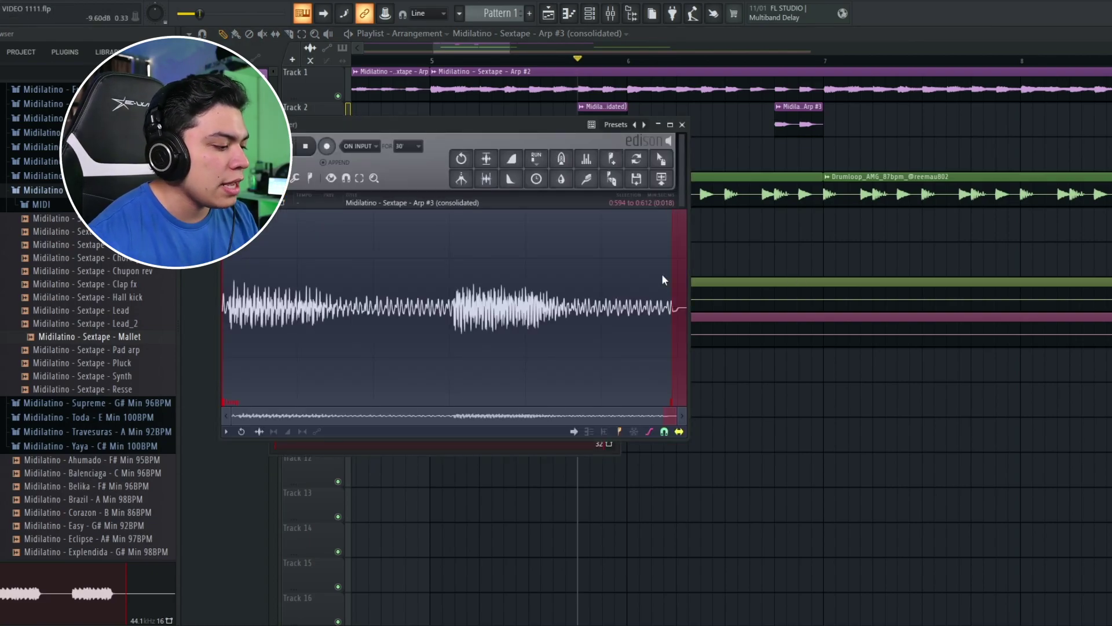
{"action": "left_click", "coordinate": [681, 125]}
{"action": "left_click_drag", "start_coordinate": [621, 110], "coordinate": [610, 124]}
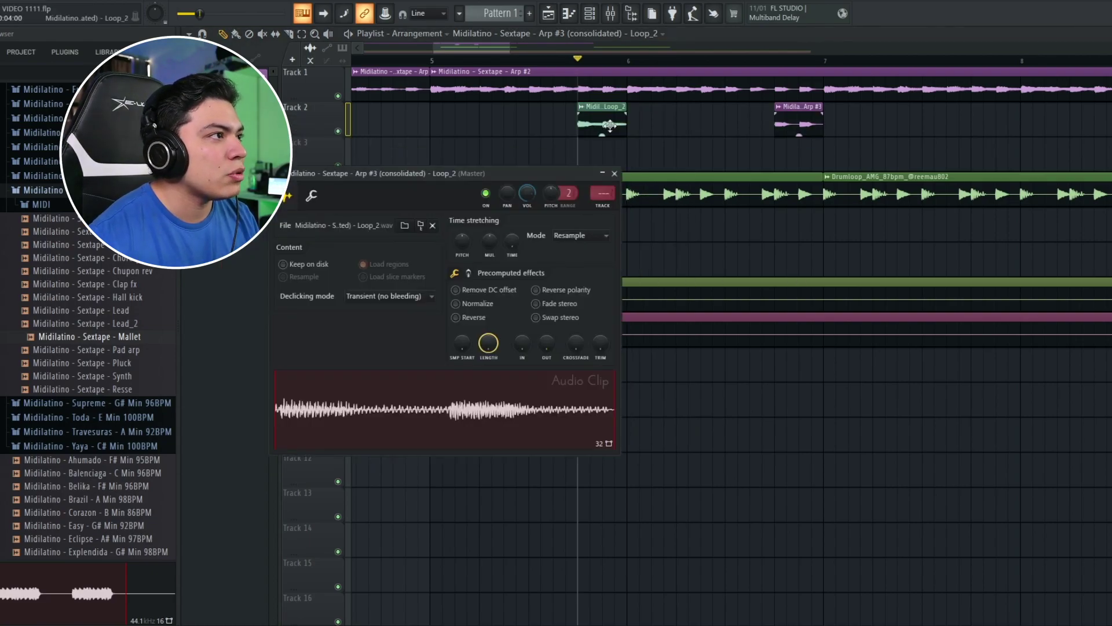
{"action": "left_click", "coordinate": [614, 173]}
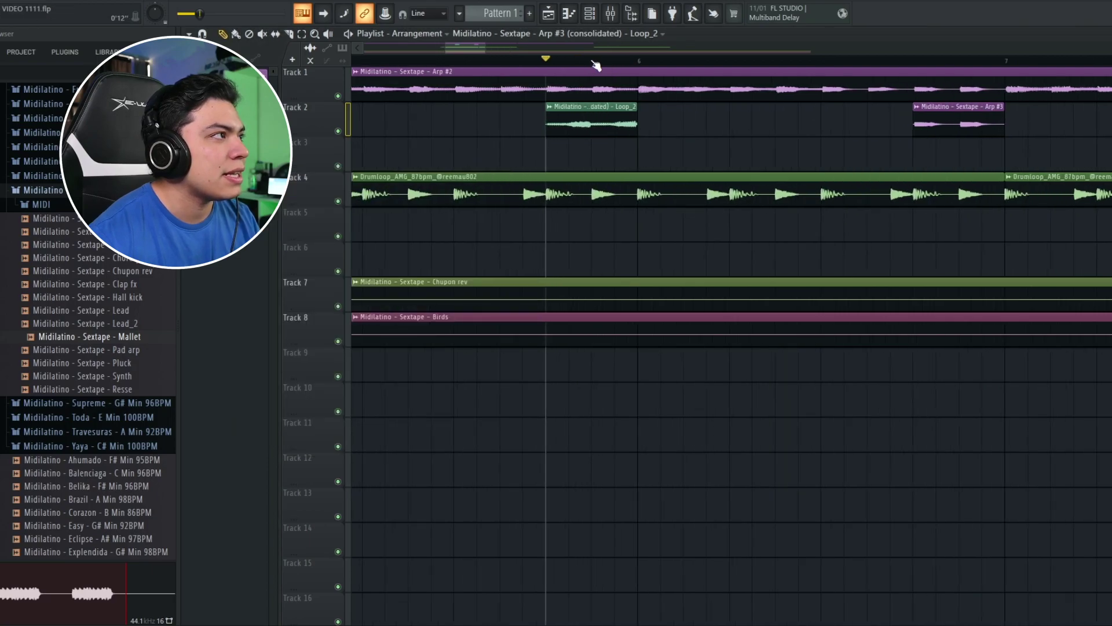
Split the Loop_2 clip before bar 6 into two halves, give each a fade-in, and listen to them
{"action": "scroll", "coordinate": [596, 124], "scroll_direction": "up", "scroll_amount": 3}
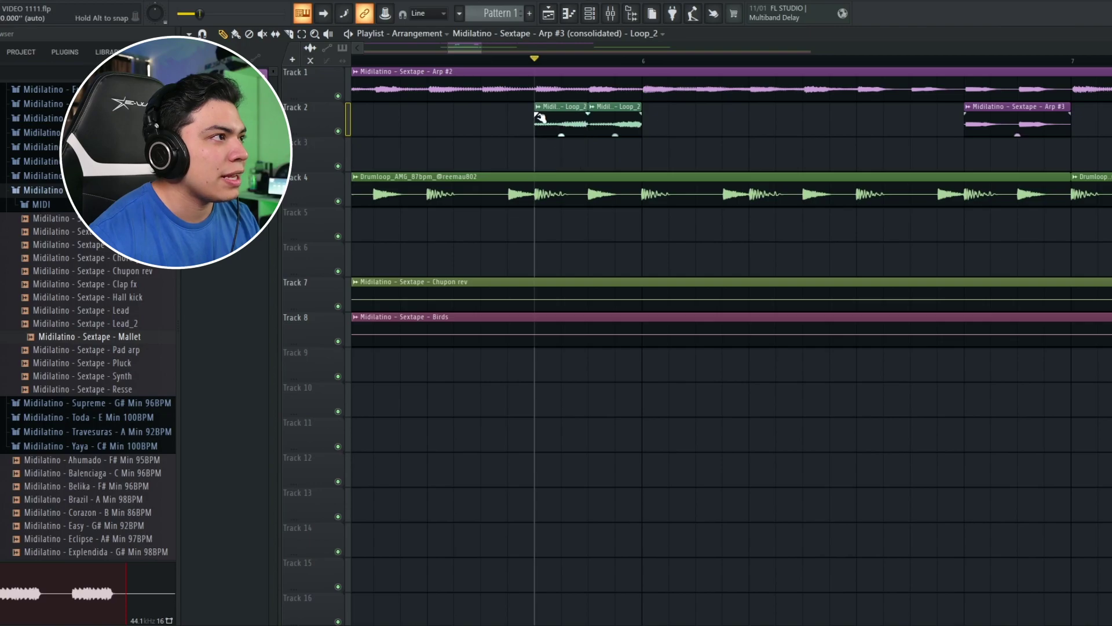
{"action": "left_click_drag", "start_coordinate": [562, 116], "coordinate": [580, 114]}
{"action": "key", "text": "space"}
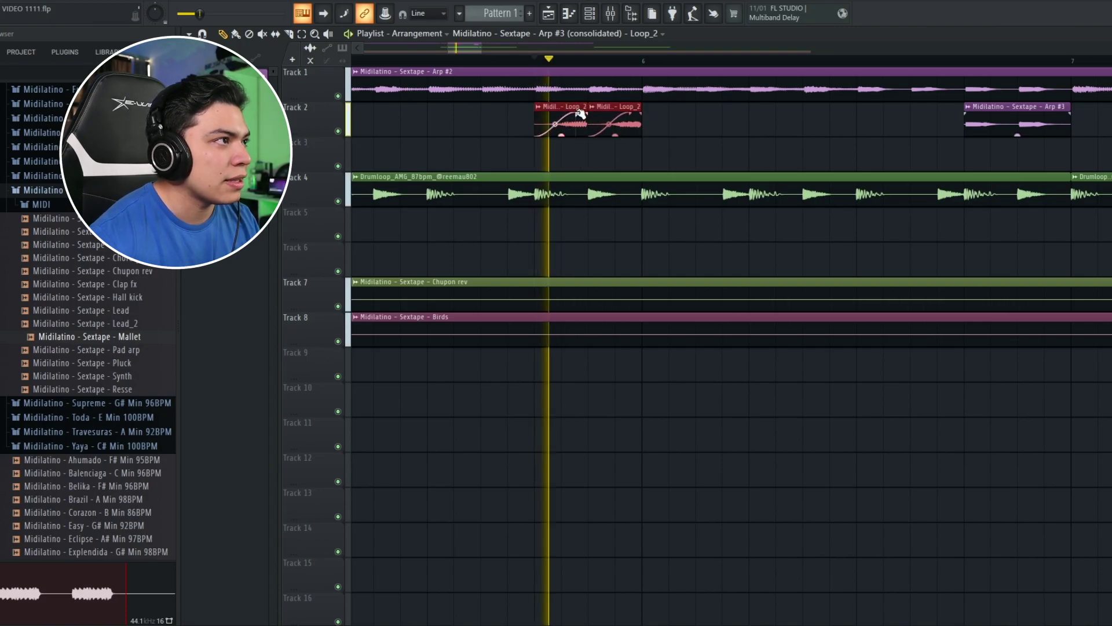
{"action": "key", "text": "space"}
Set the Loop_2 clip to Stretch mode with its pitch raised 800 cents, and play it back
{"action": "double_click", "coordinate": [607, 131]}
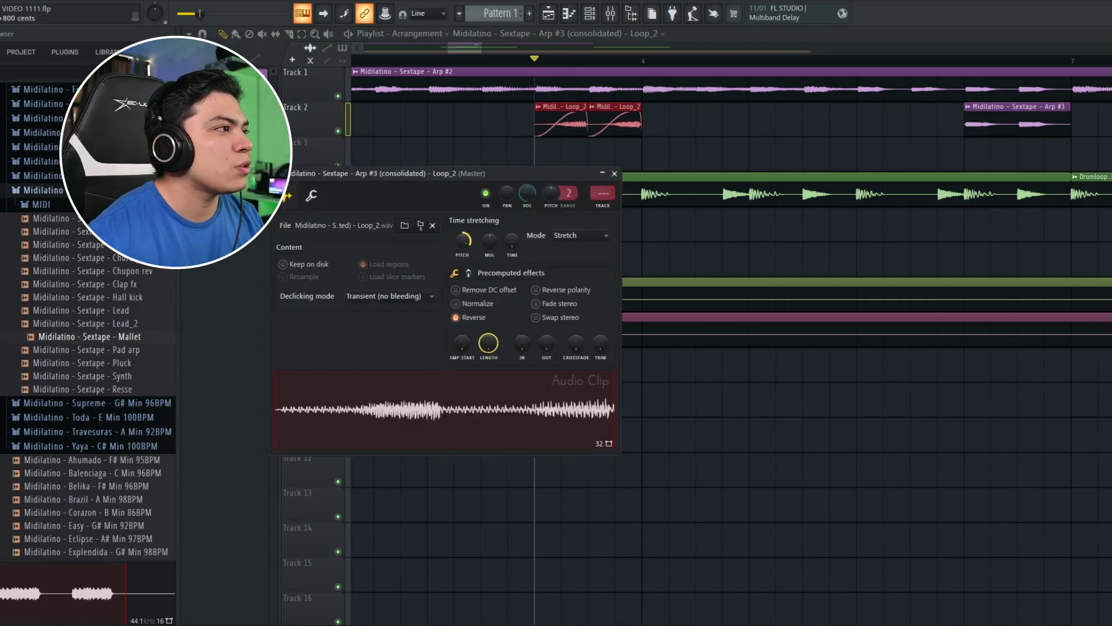
{"action": "left_click", "coordinate": [723, 123], "text": "ctrl"}
{"action": "left_click", "coordinate": [461, 61]}
{"action": "key", "text": "space"}
Turn the fragment before bar 7 into a matching two-part fade-in, and repeat both pairs before bars 8 and 9 on Track 2
{"action": "scroll", "coordinate": [470, 70], "scroll_direction": "down", "scroll_amount": 3}
{"action": "left_click_drag", "start_coordinate": [636, 145], "coordinate": [709, 155]}
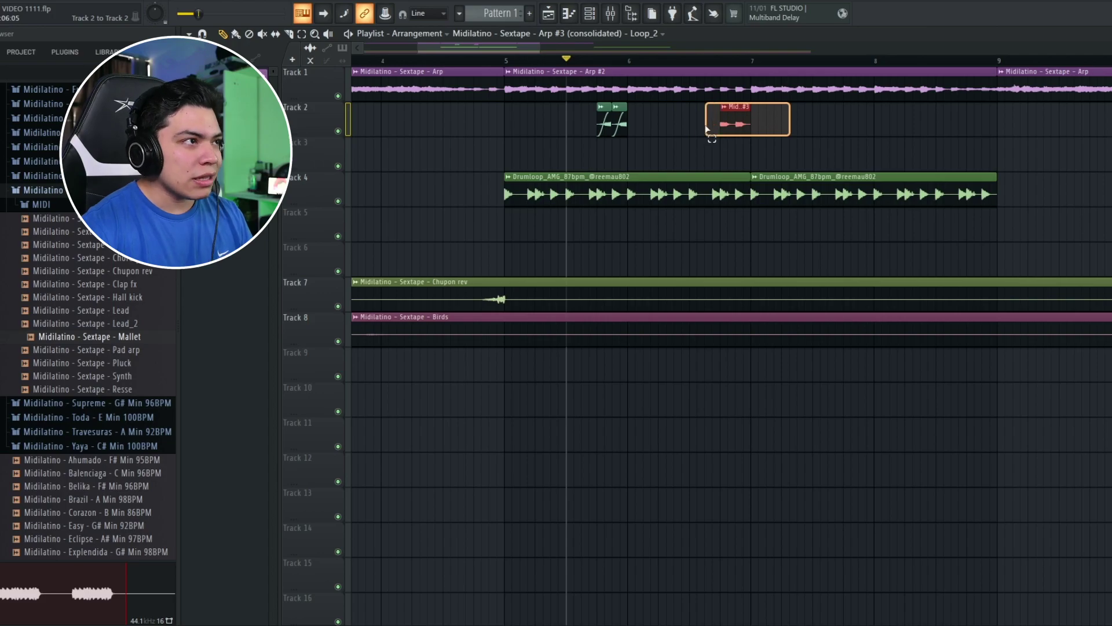
{"action": "left_click_drag", "start_coordinate": [813, 142], "coordinate": [579, 141]}
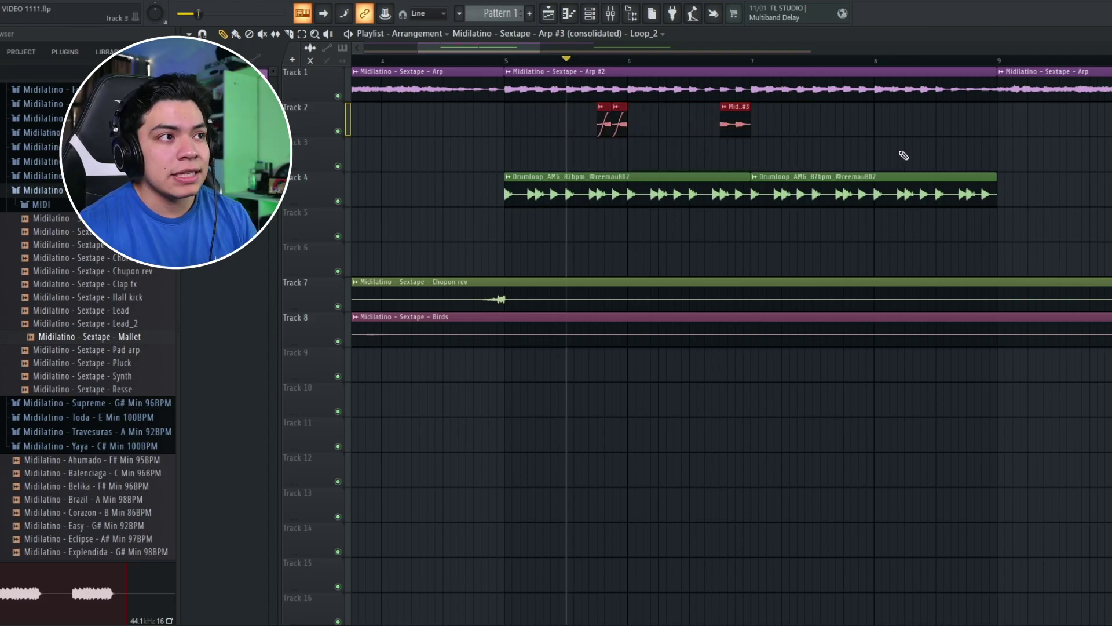
{"action": "left_click_drag", "start_coordinate": [1000, 133], "coordinate": [787, 132]}
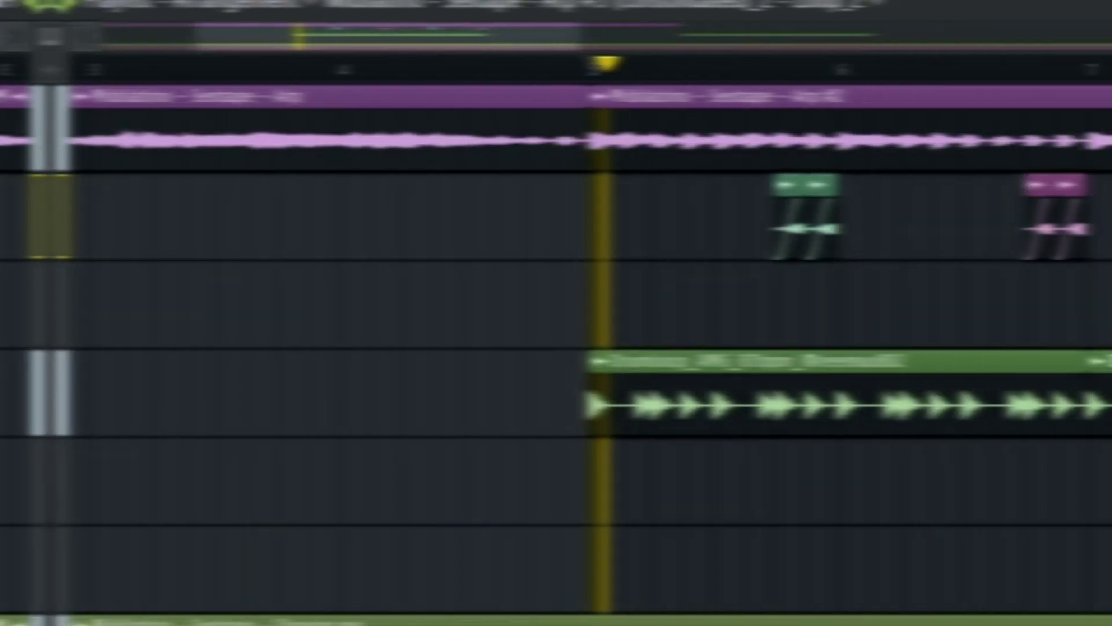
{"action": "left_click_drag", "start_coordinate": [947, 223], "coordinate": [782, 229]}
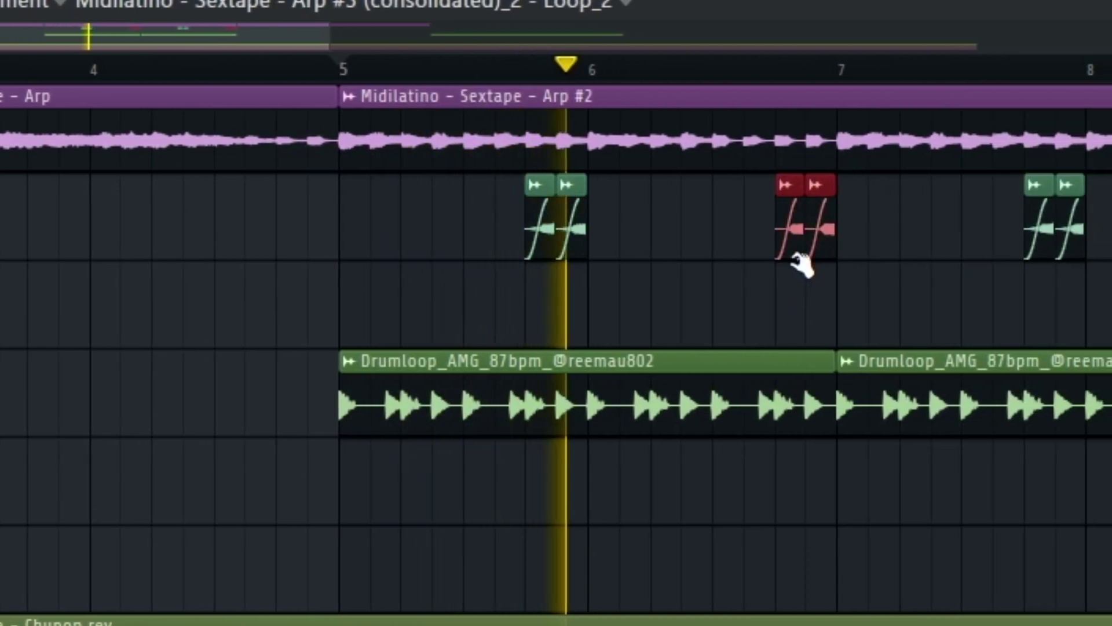
{"action": "left_click", "coordinate": [835, 288], "text": "ctrl"}
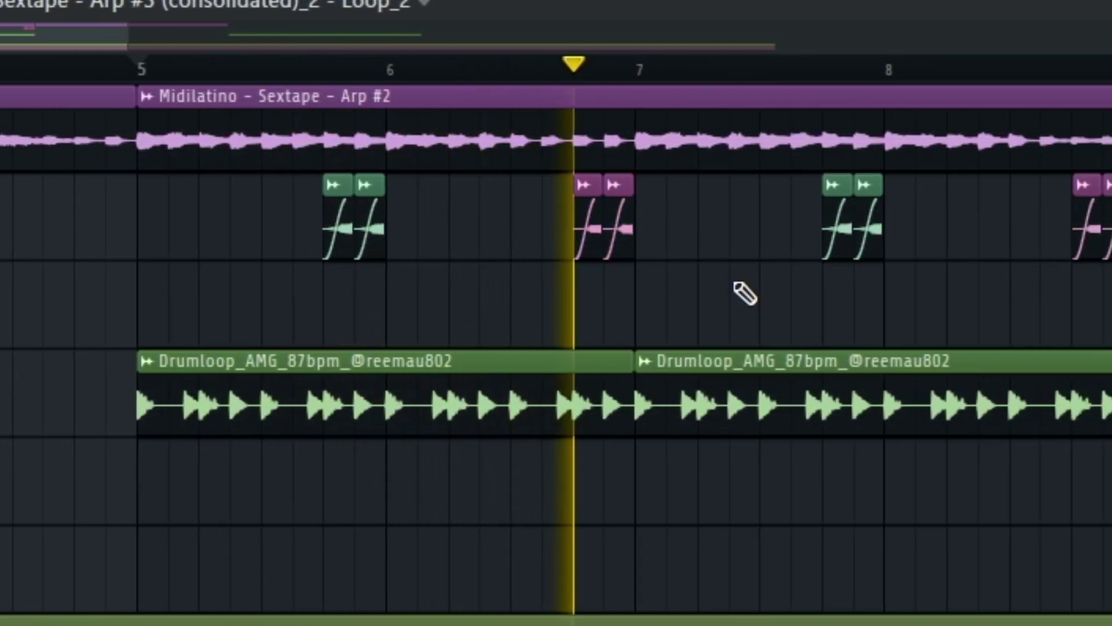
{"action": "right_click", "coordinate": [804, 313]}
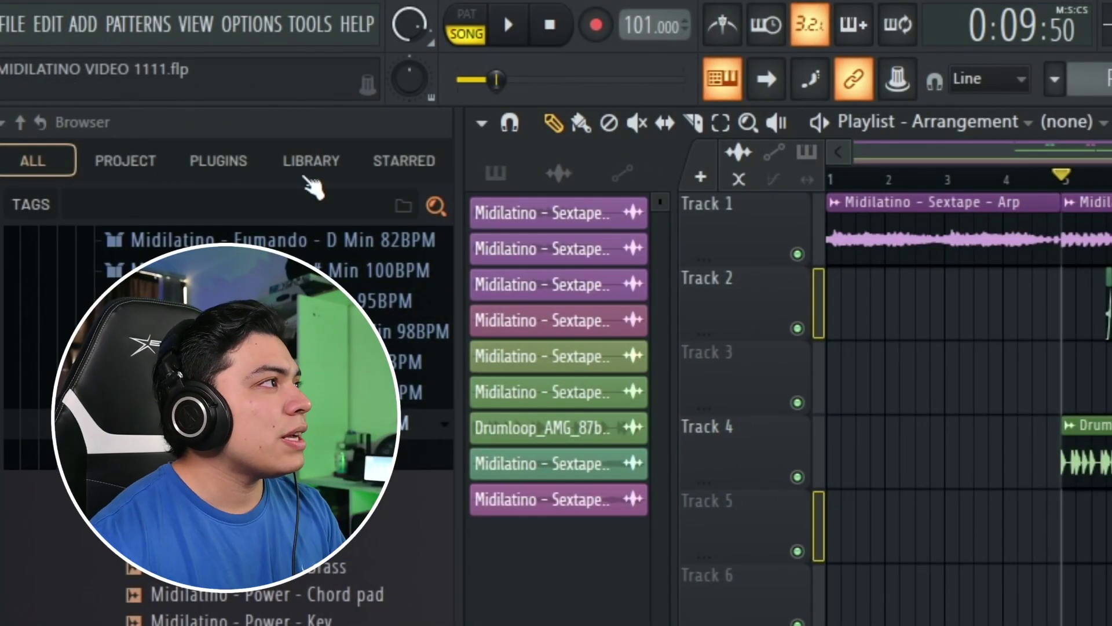
Switch all audio clips in the project to realtime stretching with the macro
{"action": "left_click", "coordinate": [310, 26]}
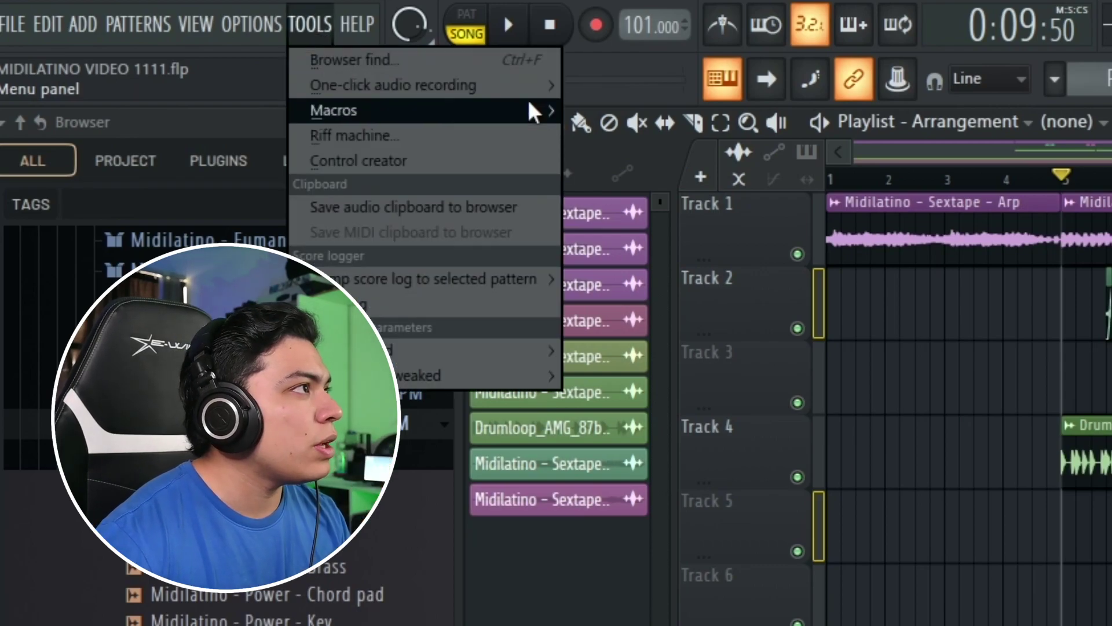
{"action": "mouse_move", "coordinate": [529, 109]}
{"action": "mouse_move", "coordinate": [818, 336]}
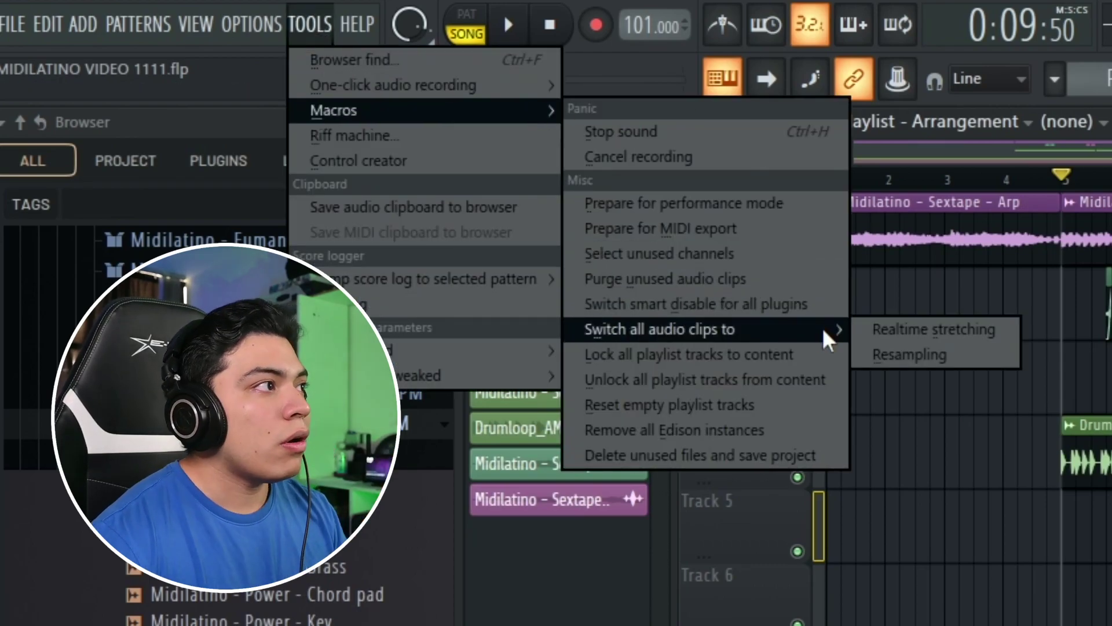
{"action": "left_click", "coordinate": [922, 331]}
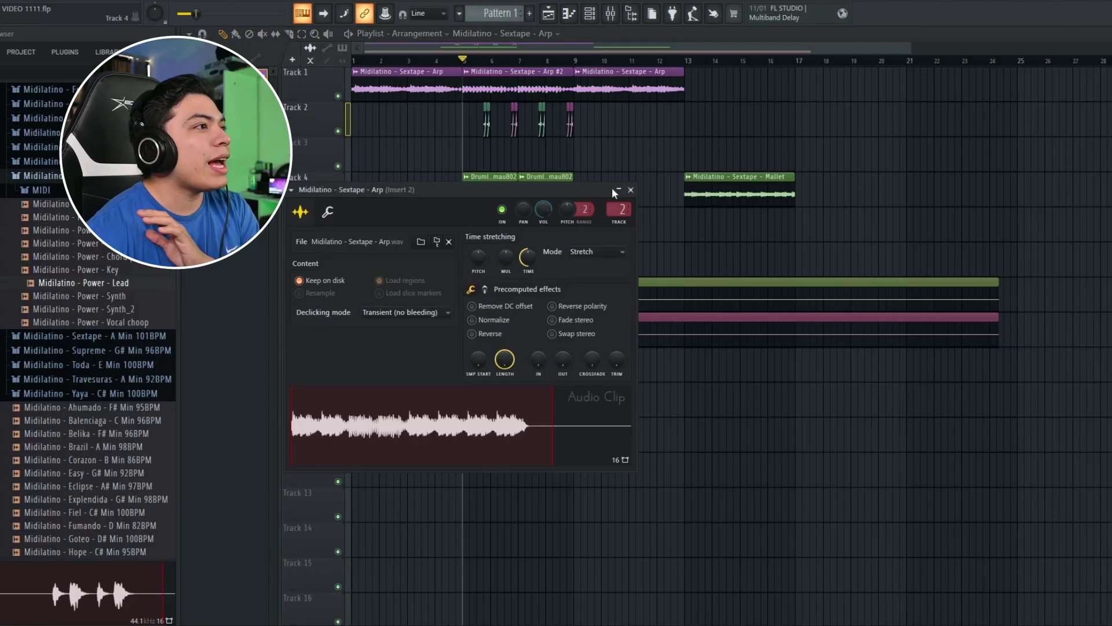
{"action": "left_click", "coordinate": [630, 190]}
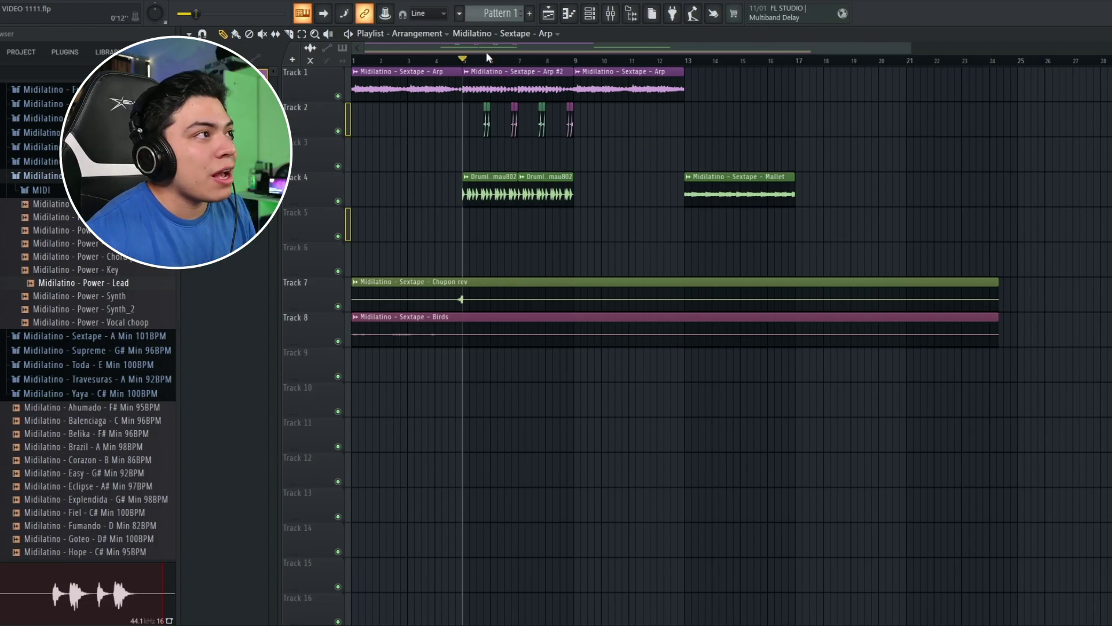
Add the Midilatino - Power - Lead sample from the Power A Min 96BPM folder to the playlist
{"action": "scroll", "coordinate": [491, 95], "scroll_direction": "up", "scroll_amount": 2}
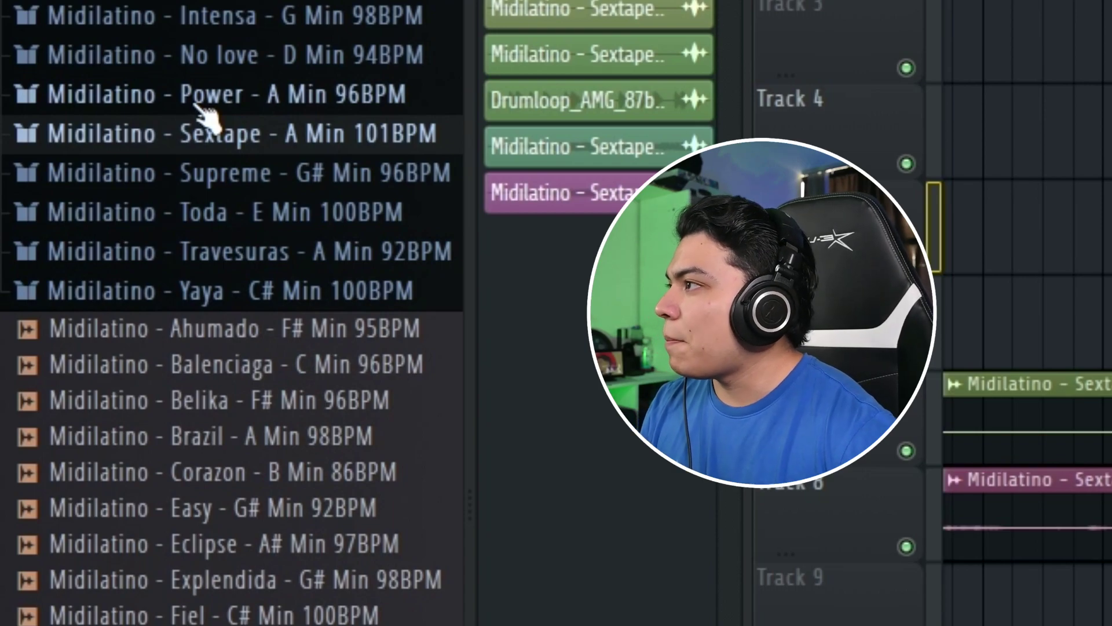
{"action": "left_click", "coordinate": [203, 104]}
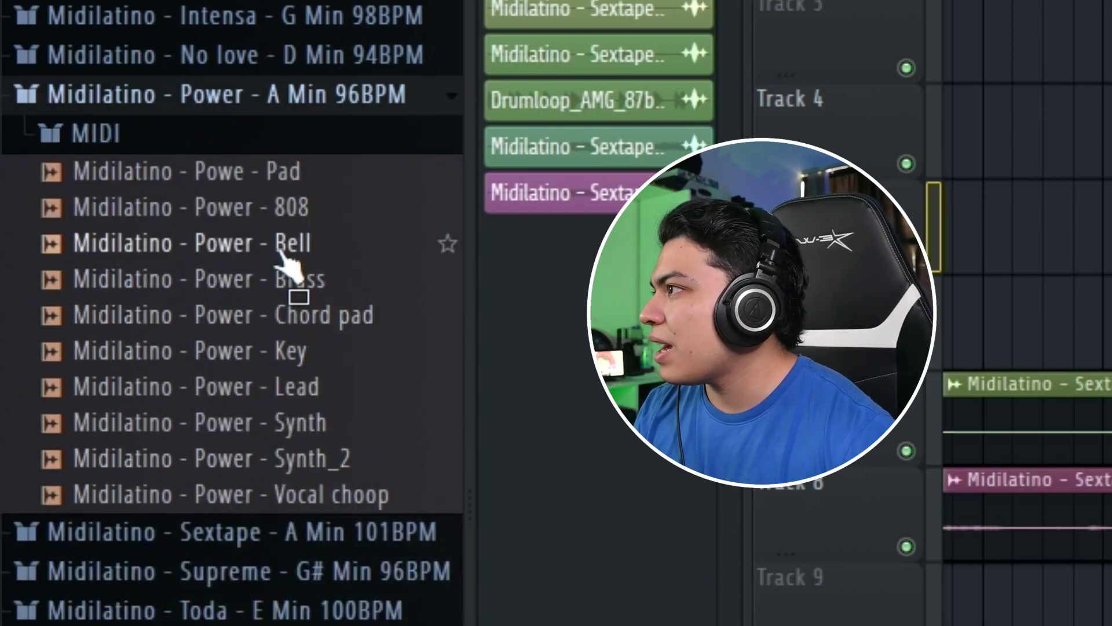
{"action": "left_click", "coordinate": [272, 386]}
{"action": "left_click_drag", "start_coordinate": [272, 387], "coordinate": [965, 229]}
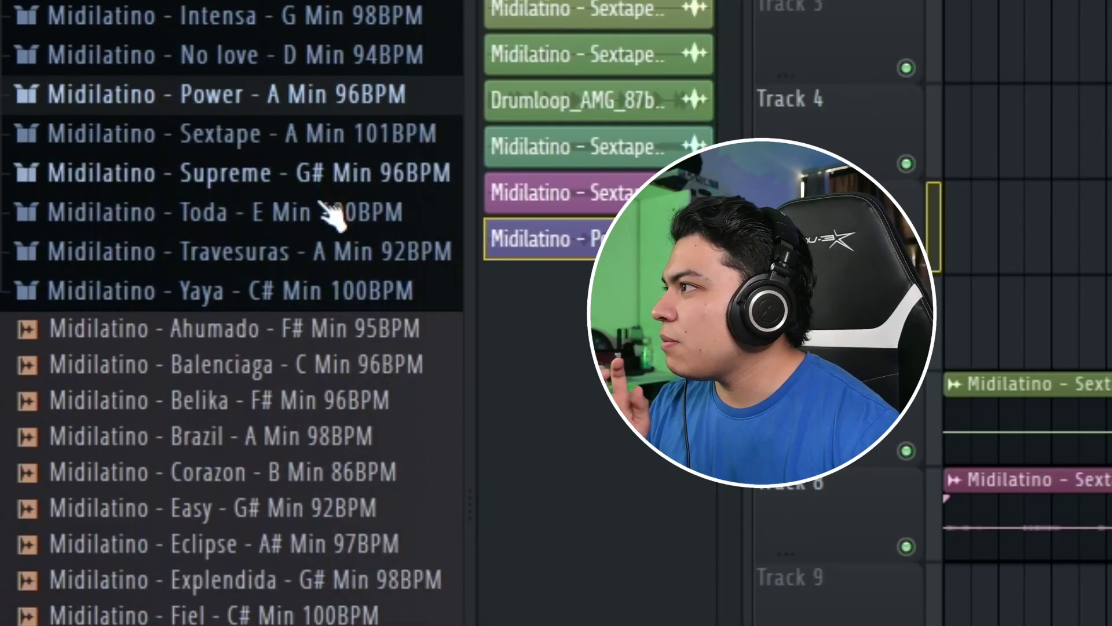
Add a sample from the Travesuras A Min 92BPM folder to the playlist and listen to the arrangement
{"action": "scroll", "coordinate": [327, 211], "scroll_direction": "up", "scroll_amount": 3}
{"action": "left_click", "coordinate": [281, 481]}
{"action": "scroll", "coordinate": [259, 179], "scroll_direction": "down", "scroll_amount": 3}
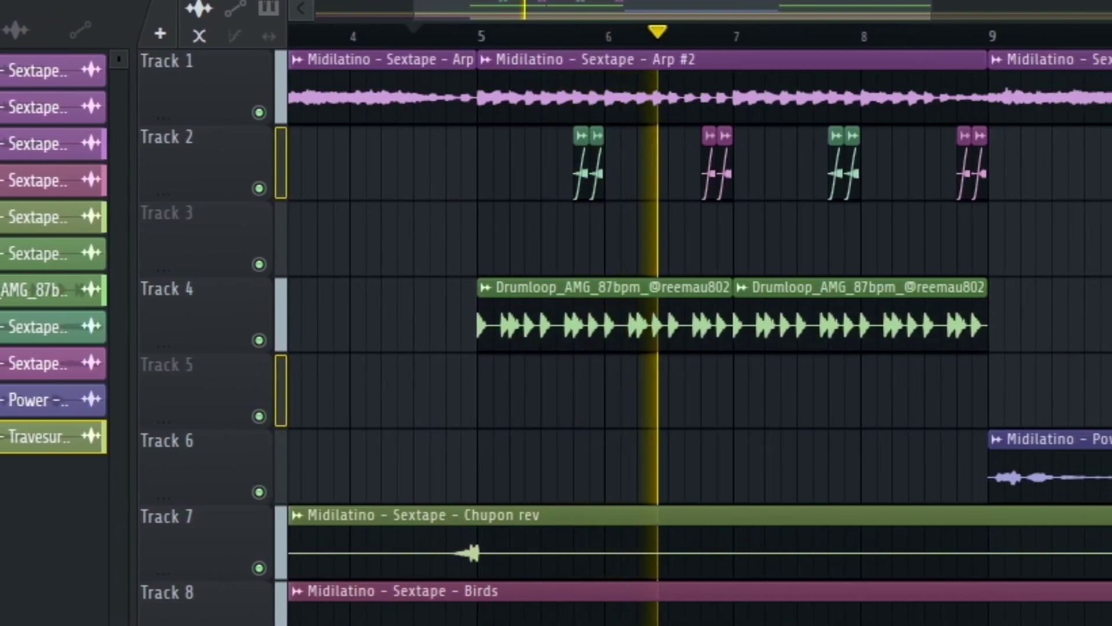
{"action": "key", "text": "space"}
{"action": "key", "text": "space"}
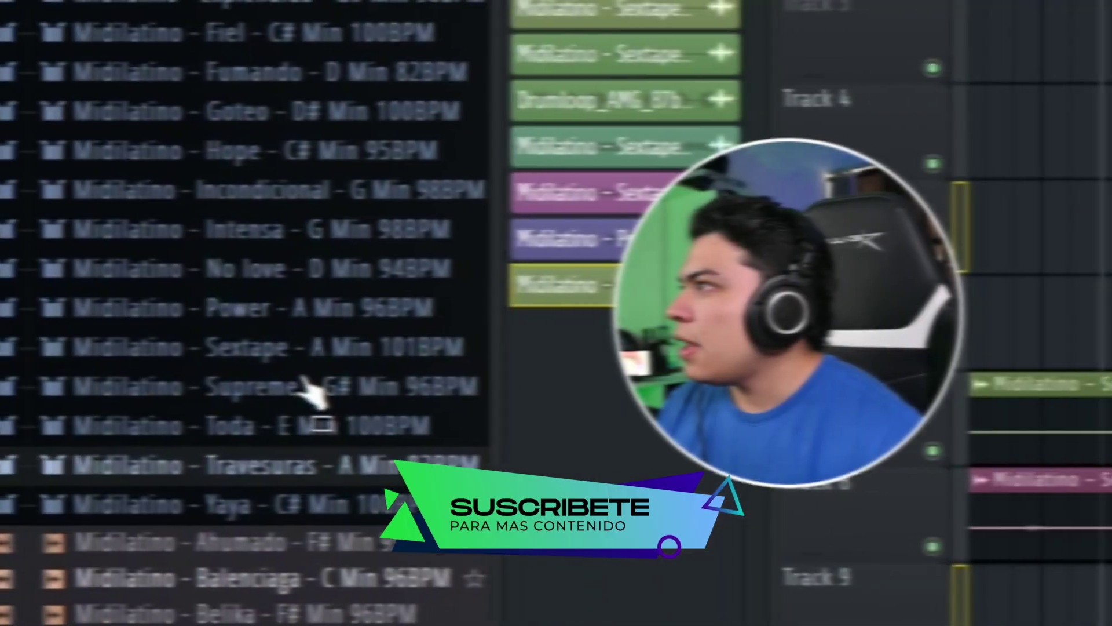
Place the Midilatino - Brazil - Perc sample from the Brazil A Min 98BPM folder at the start of Track 10
{"action": "scroll", "coordinate": [287, 394], "scroll_direction": "up", "scroll_amount": 4}
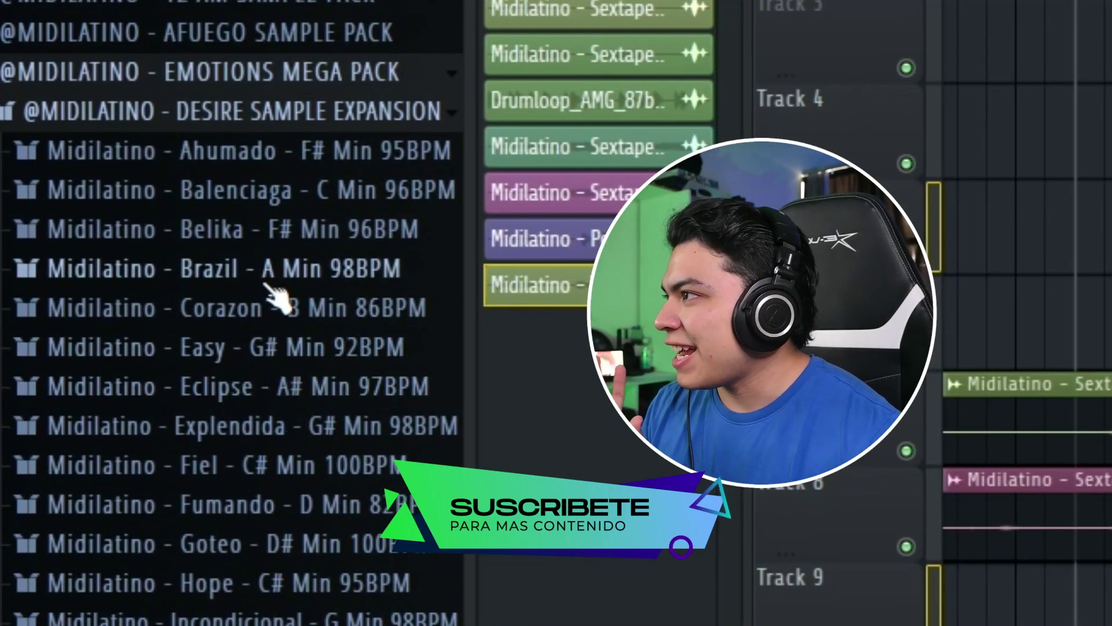
{"action": "left_click", "coordinate": [266, 283]}
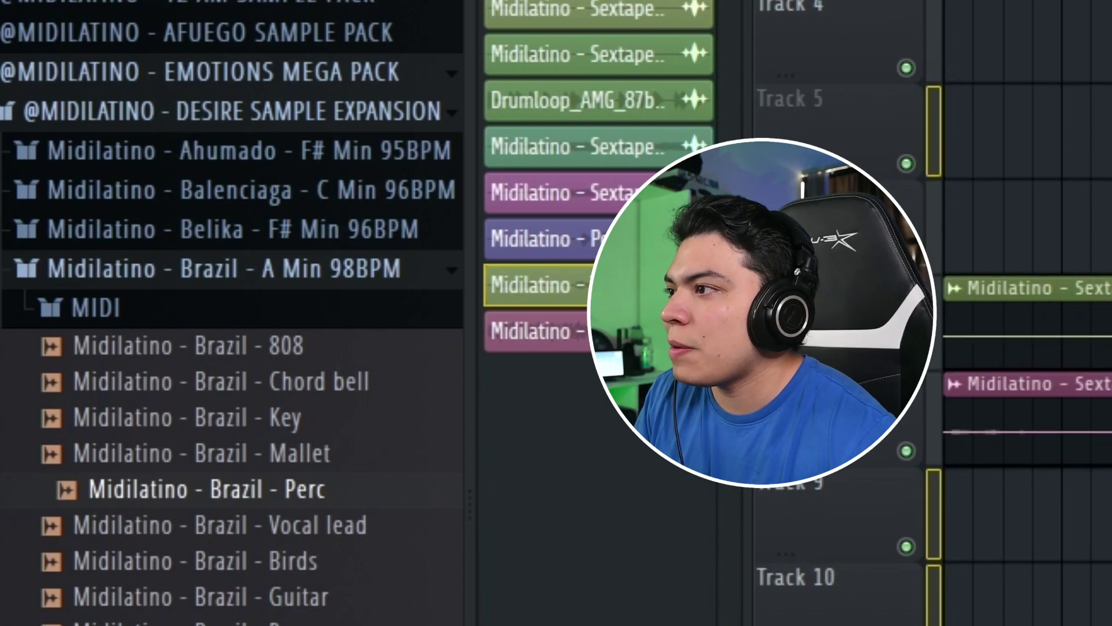
{"action": "left_click_drag", "start_coordinate": [207, 490], "coordinate": [1018, 619]}
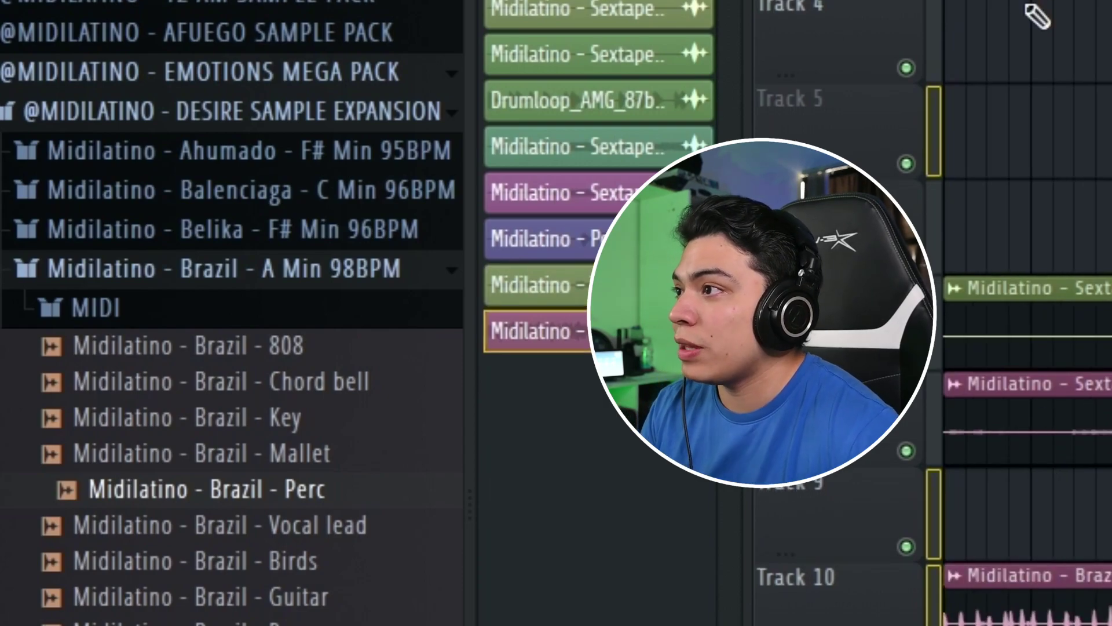
{"action": "scroll", "coordinate": [1063, 39], "scroll_direction": "up", "scroll_amount": 1}
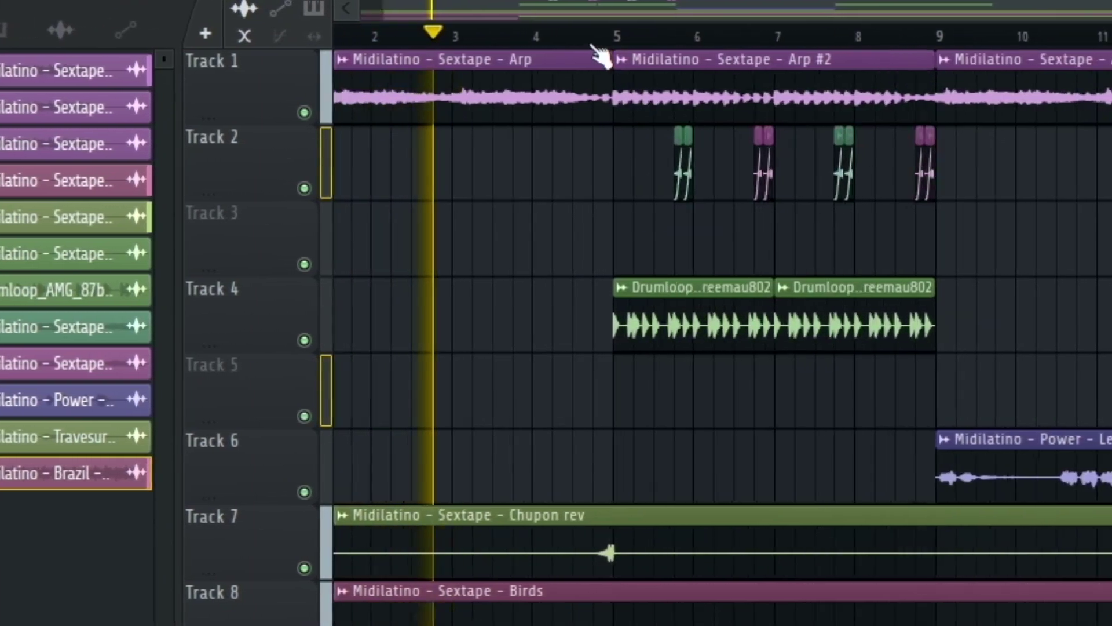
Slice off the end of the Arp clip before bar 5 on Track 1 and consolidate it into its own clip
{"action": "scroll", "coordinate": [609, 55], "scroll_direction": "up", "scroll_amount": 5}
{"action": "left_click_drag", "start_coordinate": [666, 243], "coordinate": [772, 256]}
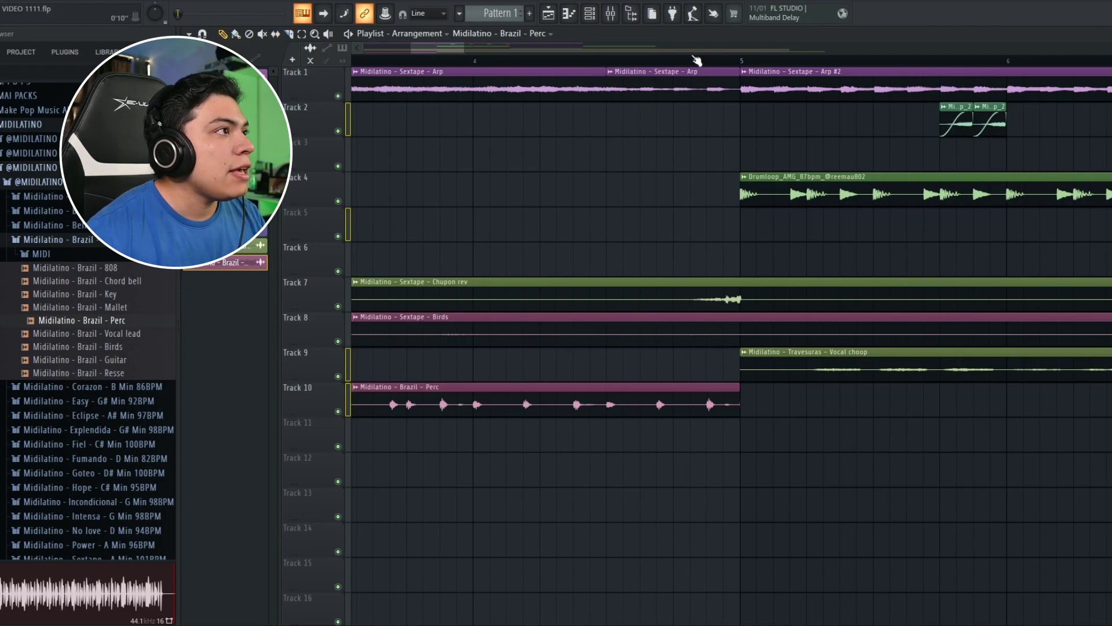
{"action": "scroll", "coordinate": [666, 64], "scroll_direction": "up", "scroll_amount": 3}
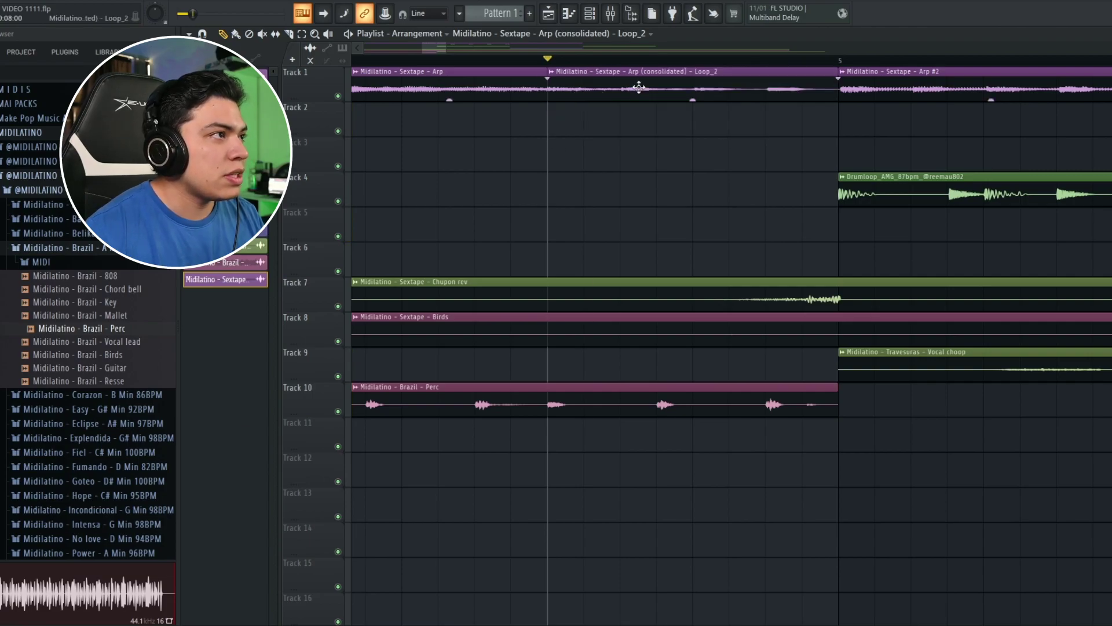
Reverse the consolidated Arp slice in Stretch mode and repeat it as four short clips on Track 2 leading up to bar 5
{"action": "double_click", "coordinate": [638, 88]}
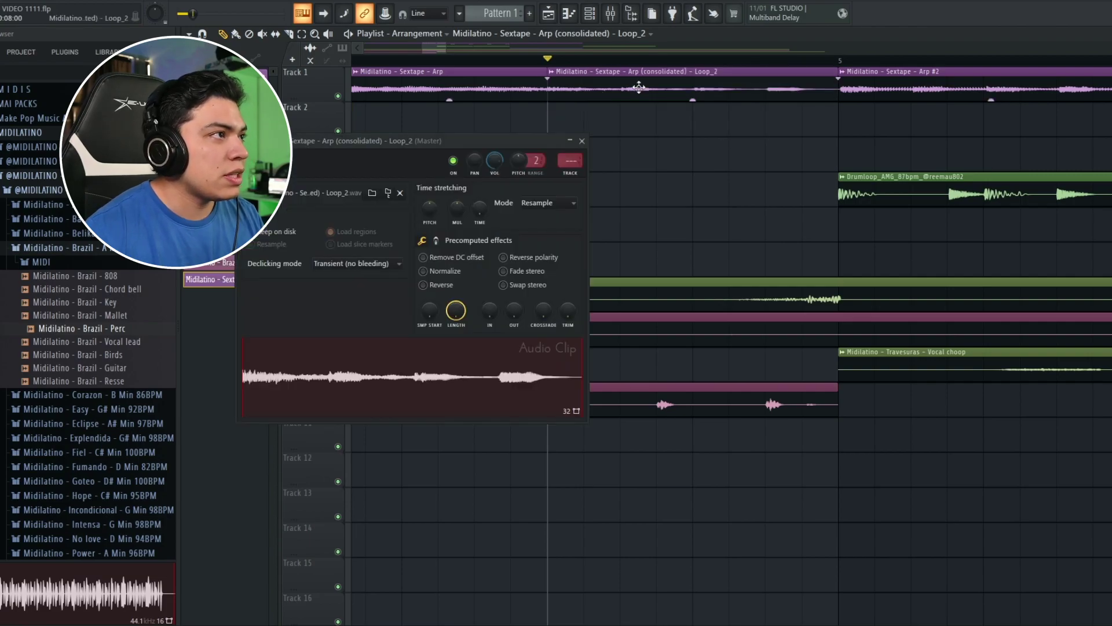
{"action": "left_click", "coordinate": [582, 141]}
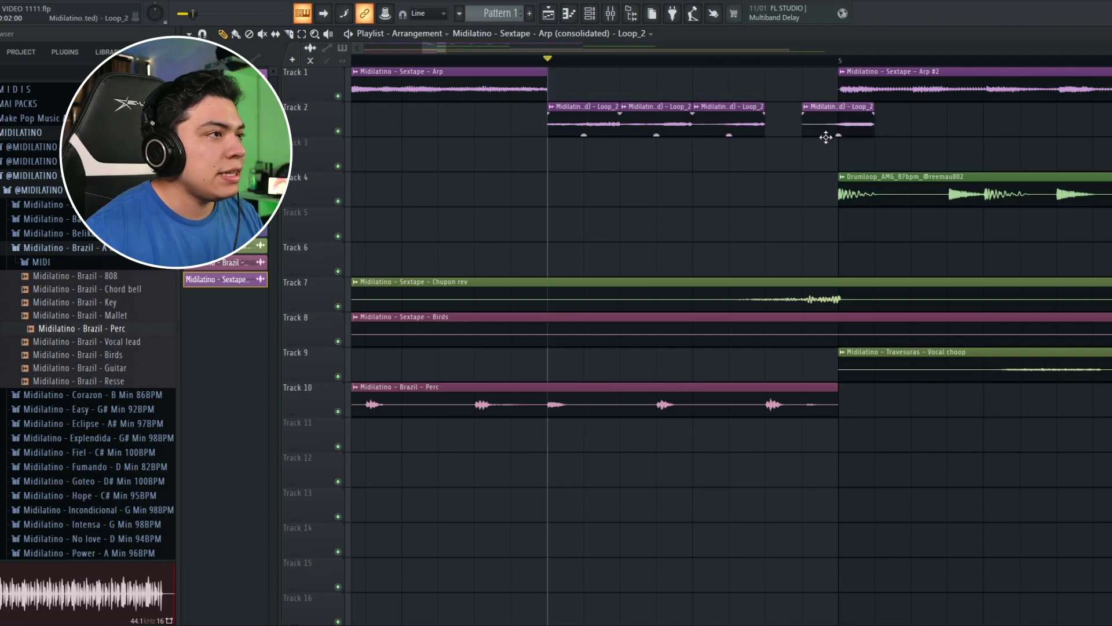
{"action": "double_click", "coordinate": [807, 120]}
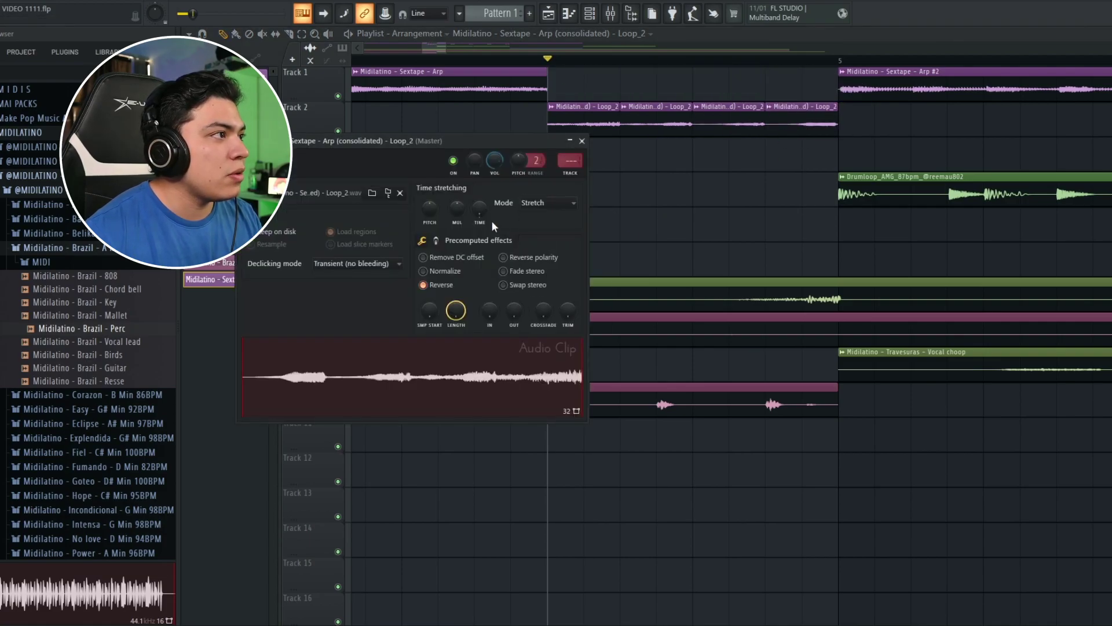
{"action": "key", "text": "Escape"}
{"action": "key", "text": "space"}
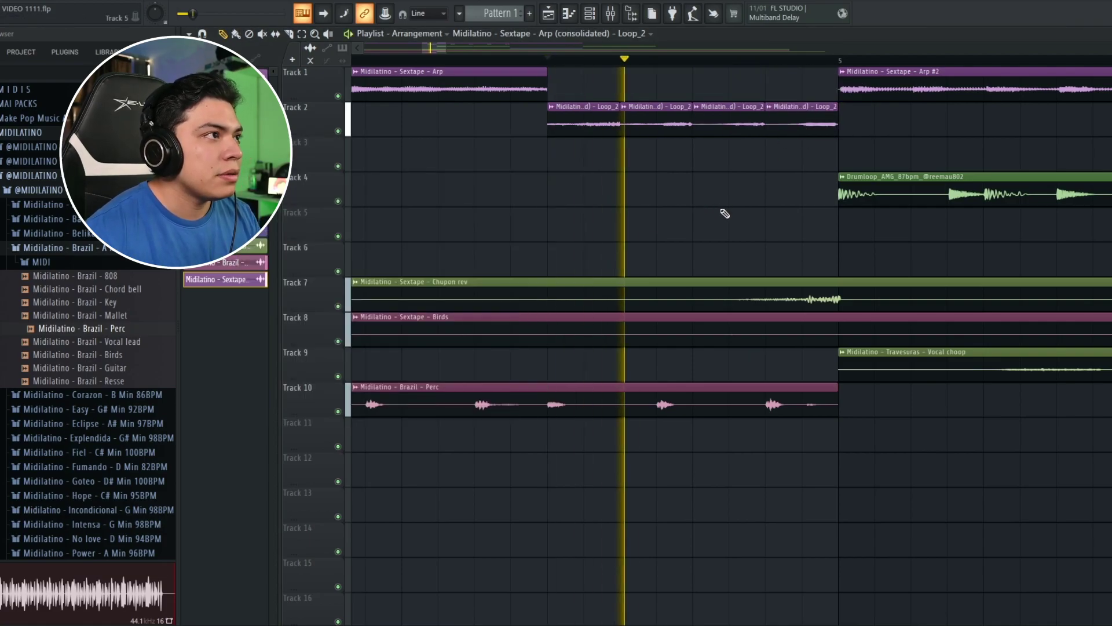
Shorten the four reversed Arp slices to leave gaps between them, and cut the Brazil Perc clip where the first Arp clip ends
{"action": "key", "text": "space"}
{"action": "left_click_drag", "start_coordinate": [596, 84], "coordinate": [816, 156]}
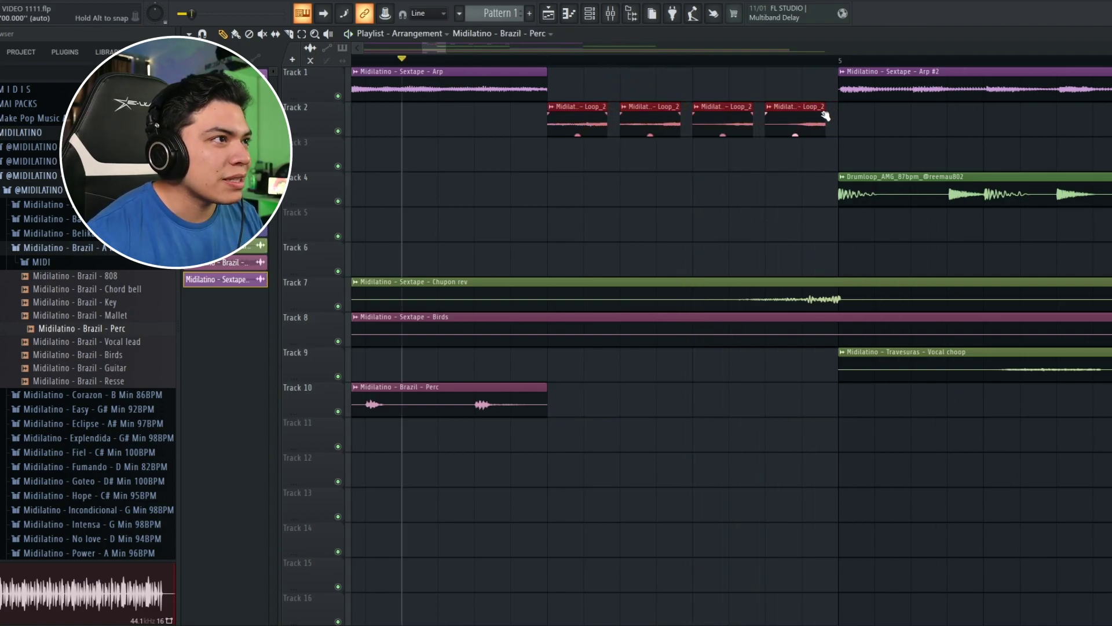
{"action": "key", "text": "space"}
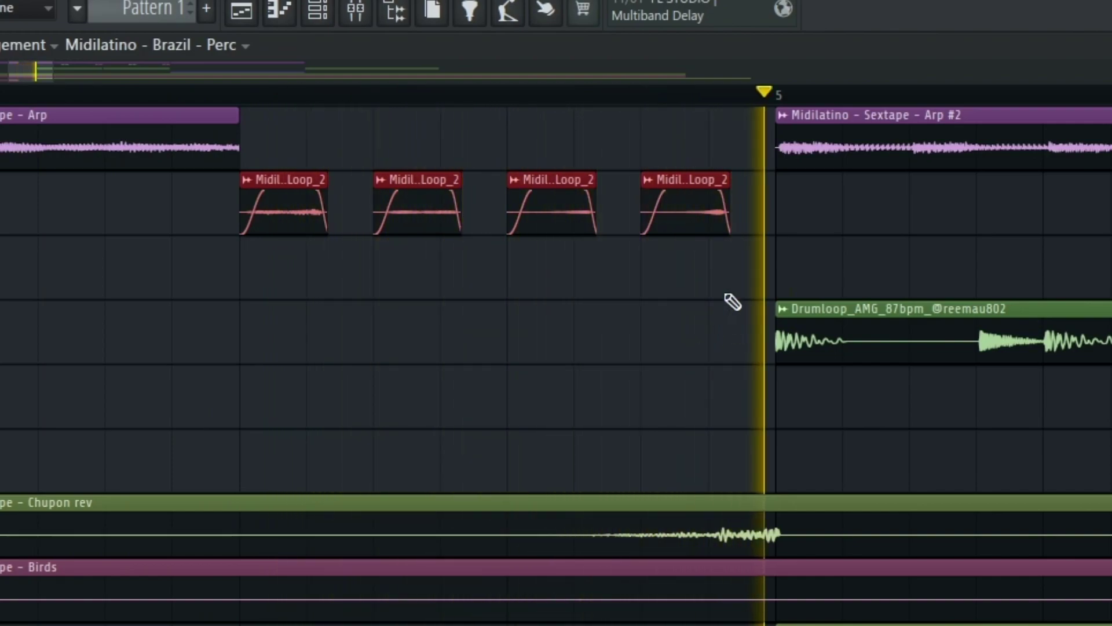
Import the Resse MIDI file from the Sextape A Min 101BPM folder into the ReeMau BASS channel
{"action": "scroll", "coordinate": [659, 99], "scroll_direction": "down", "scroll_amount": 8}
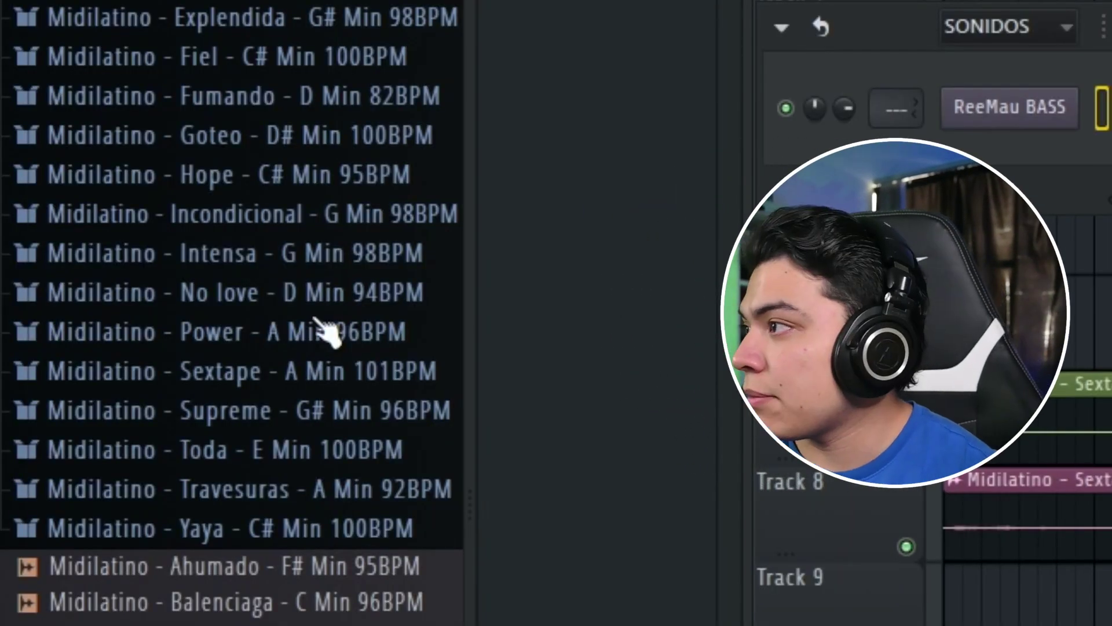
{"action": "left_click", "coordinate": [229, 379]}
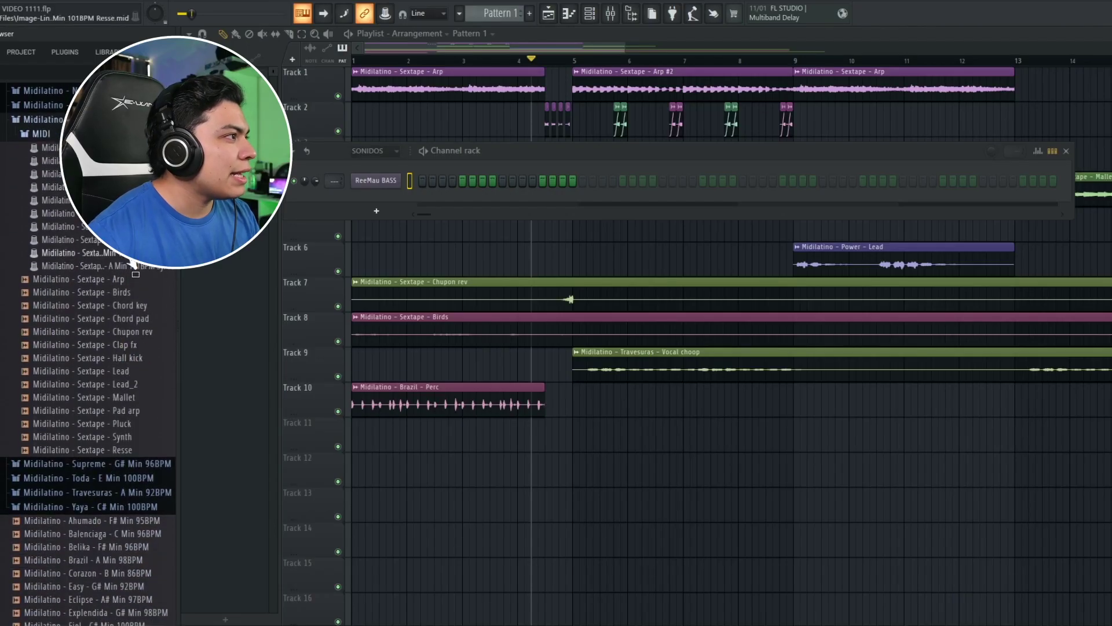
{"action": "left_click_drag", "start_coordinate": [132, 258], "coordinate": [376, 181]}
{"action": "left_click", "coordinate": [651, 377]}
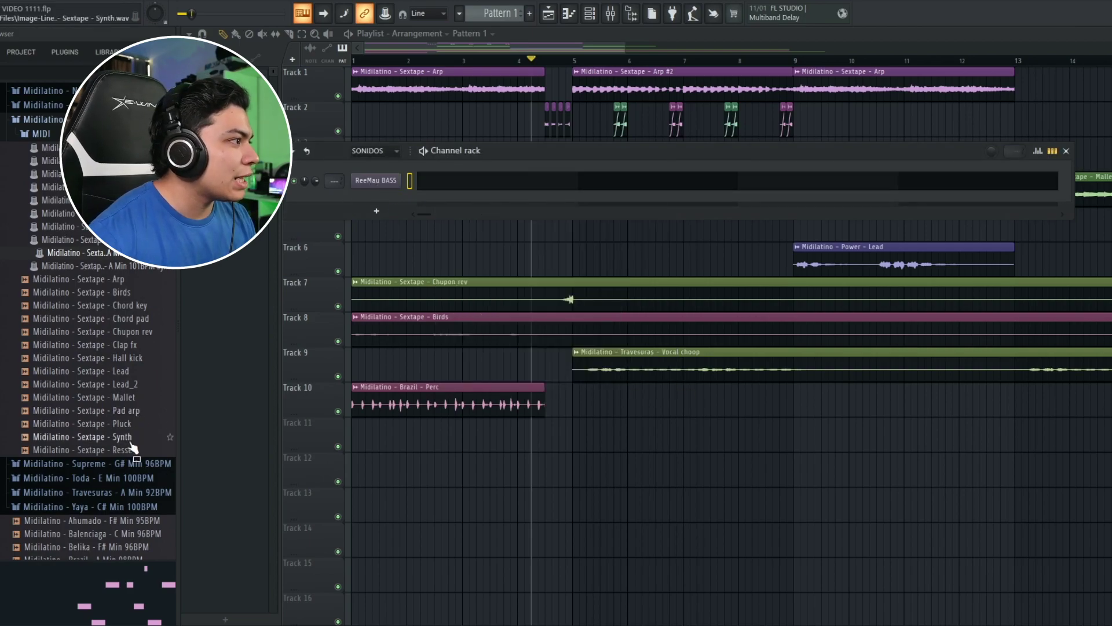
Place the Midilatino - Sextape - Resse sample at the start of Track 11 and listen to it with the arrangement
{"action": "left_click_drag", "start_coordinate": [133, 458], "coordinate": [341, 458]}
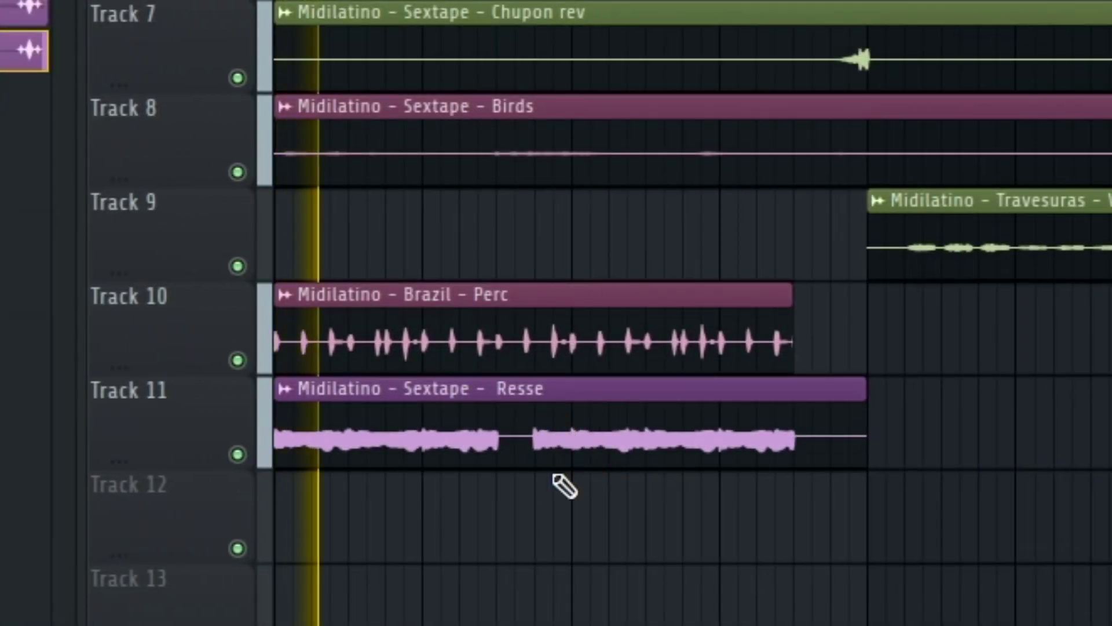
{"action": "scroll", "coordinate": [678, 406], "scroll_direction": "down", "scroll_amount": 3}
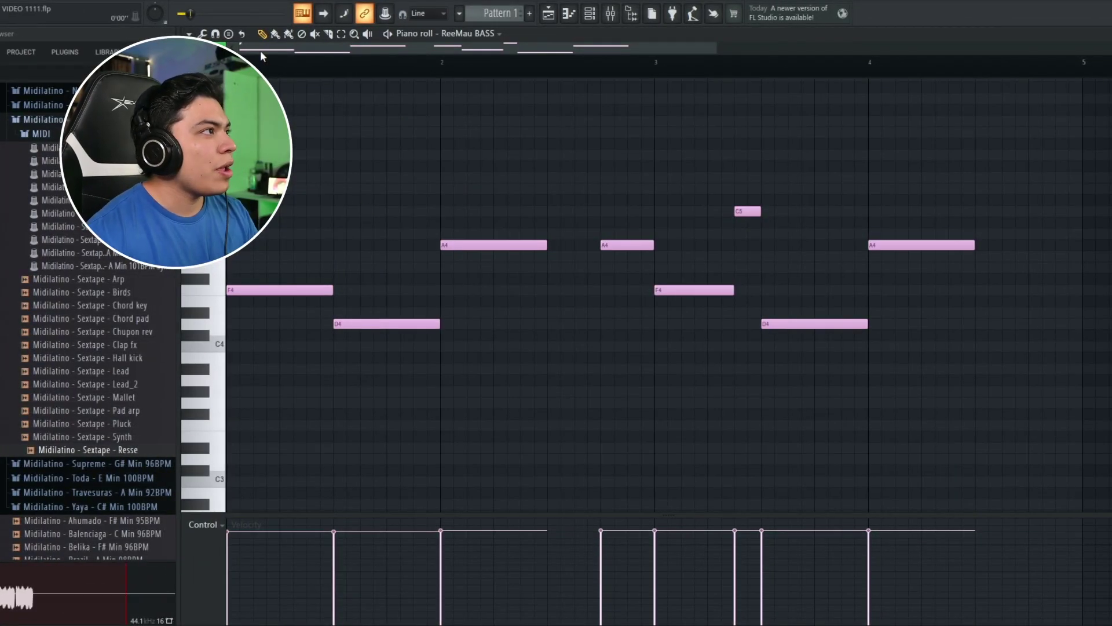
Rework the ReeMau BASS notes one octave lower into short rhythmic hits, and place Pattern 1 at bar 5 on Track 5
{"action": "scroll", "coordinate": [276, 241], "scroll_direction": "up", "scroll_amount": 3}
{"action": "scroll", "coordinate": [287, 281], "scroll_direction": "down", "scroll_amount": 4}
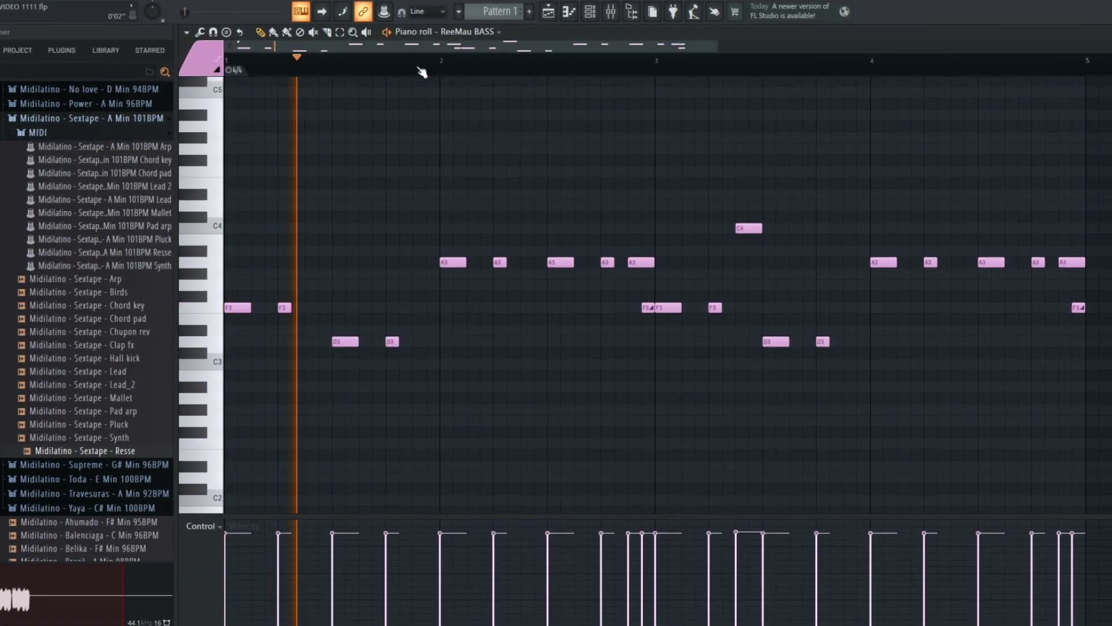
{"action": "scroll", "coordinate": [421, 70], "scroll_direction": "down", "scroll_amount": 1}
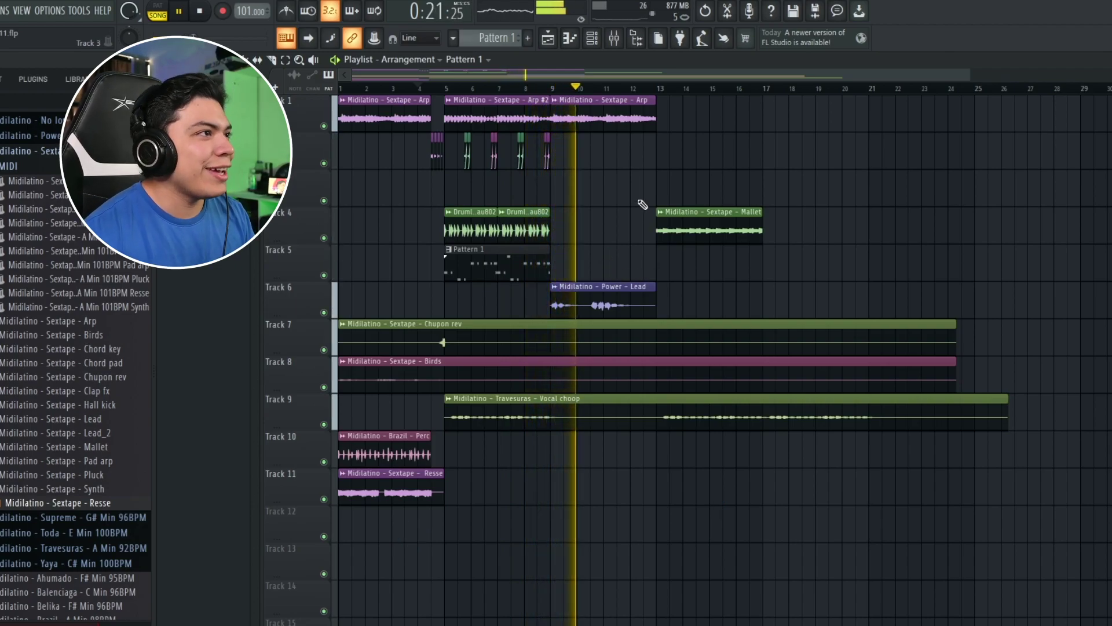
Copy the Arp clip on Track 1 and the Resse clip on Track 11 to bar 13
{"action": "left_click_drag", "start_coordinate": [772, 133], "coordinate": [693, 132]}
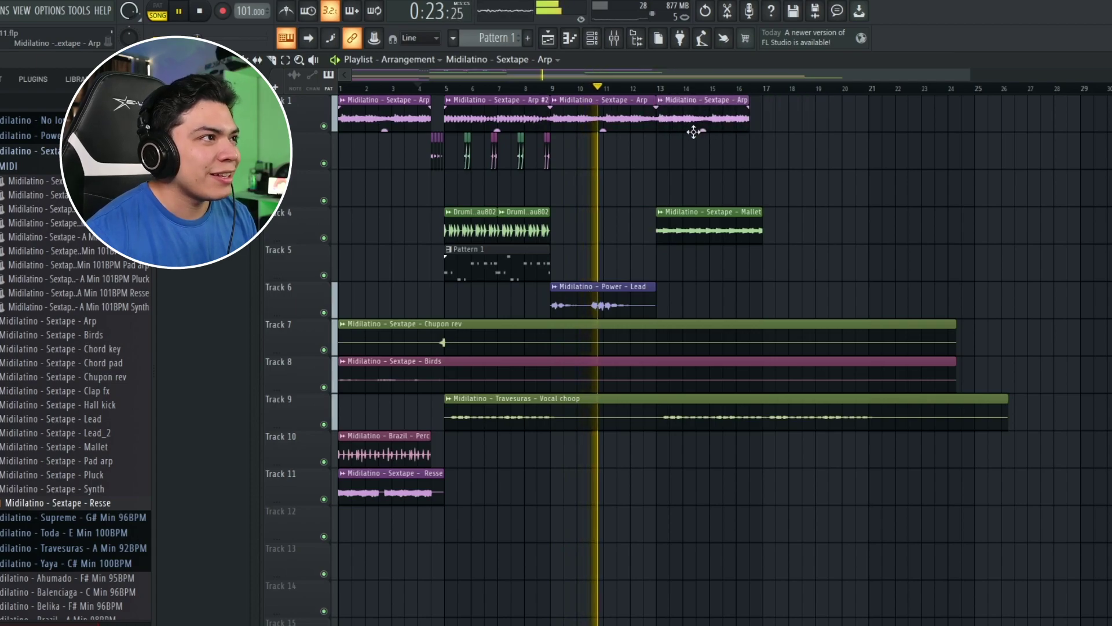
{"action": "left_click_drag", "start_coordinate": [386, 493], "coordinate": [697, 505]}
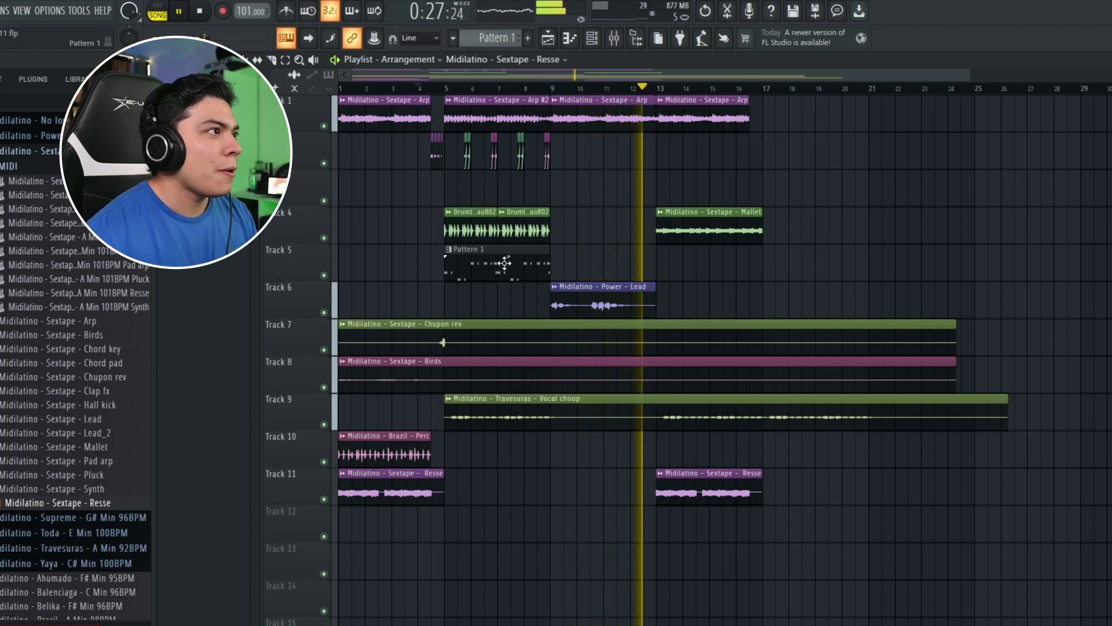
Copy the bar 5 to 9 section with Arp #2, its Track 2 slices, the drum loops and Pattern 1 to bar 17
{"action": "left_click_drag", "start_coordinate": [566, 269], "coordinate": [437, 227]}
{"action": "left_click_drag", "start_coordinate": [578, 152], "coordinate": [461, 157]}
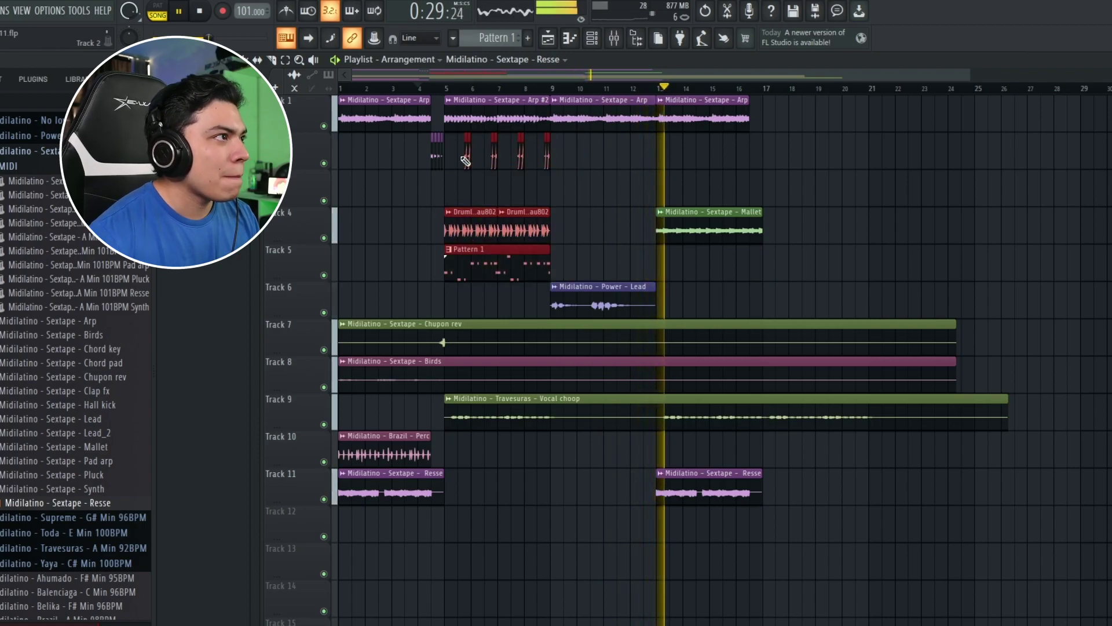
{"action": "left_click_drag", "start_coordinate": [474, 112], "coordinate": [791, 110]}
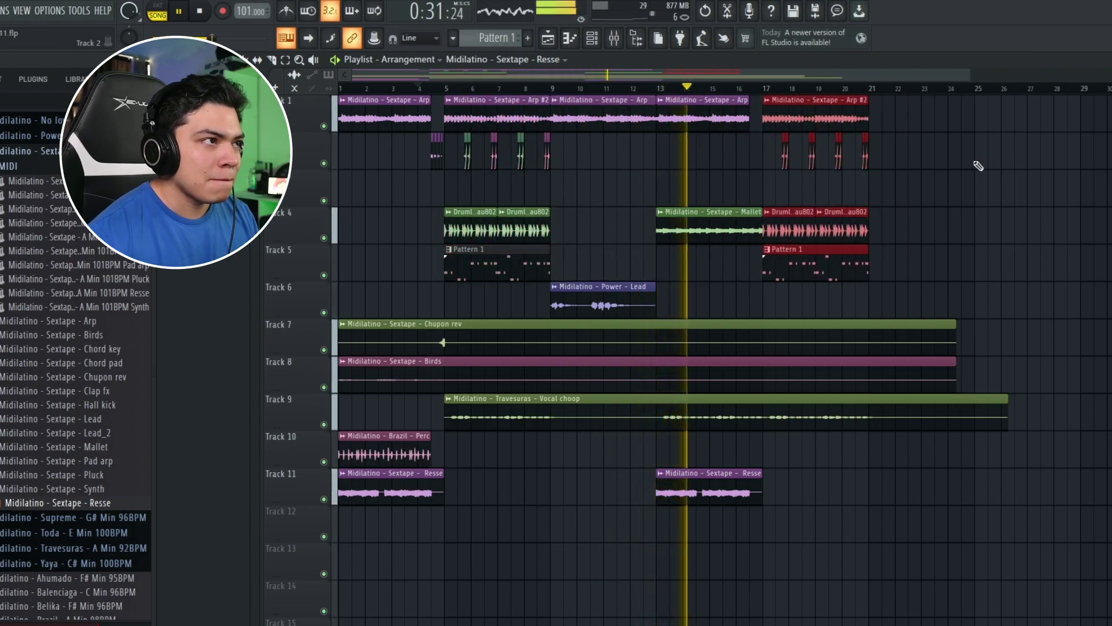
{"action": "left_click", "coordinate": [968, 165], "text": "ctrl"}
Listen to the copied section with Arp #2, drum loops and Pattern 1, and duplicate it directly after itself
{"action": "scroll", "coordinate": [759, 91], "scroll_direction": "up", "scroll_amount": 3}
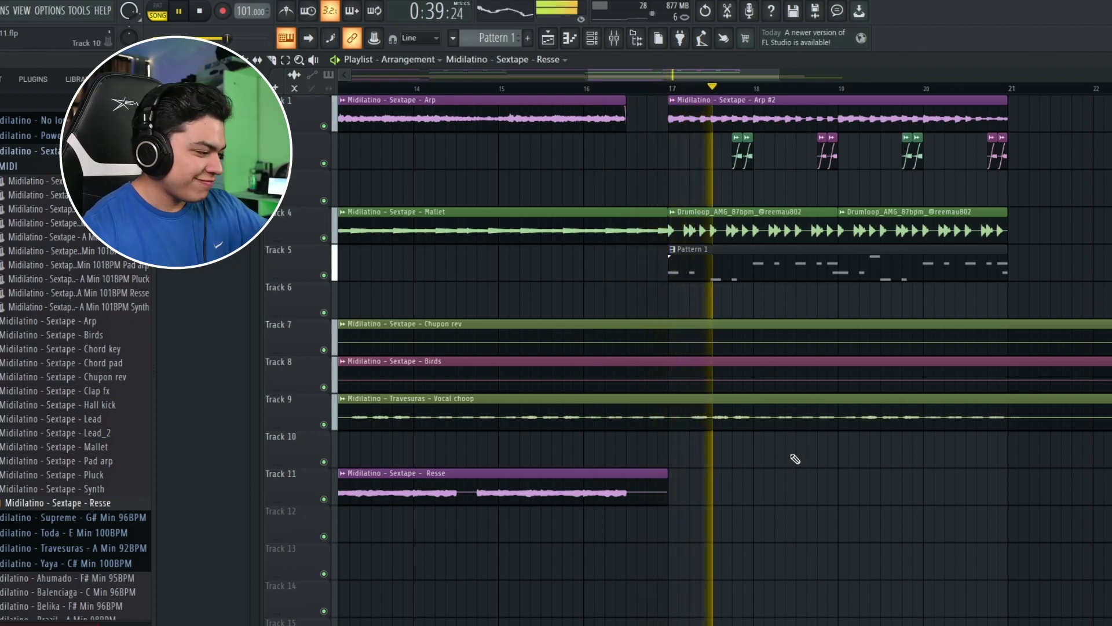
{"action": "scroll", "coordinate": [879, 98], "scroll_direction": "down", "scroll_amount": 3}
{"action": "left_click_drag", "start_coordinate": [985, 307], "coordinate": [819, 119]}
{"action": "key", "text": "ctrl+b"}
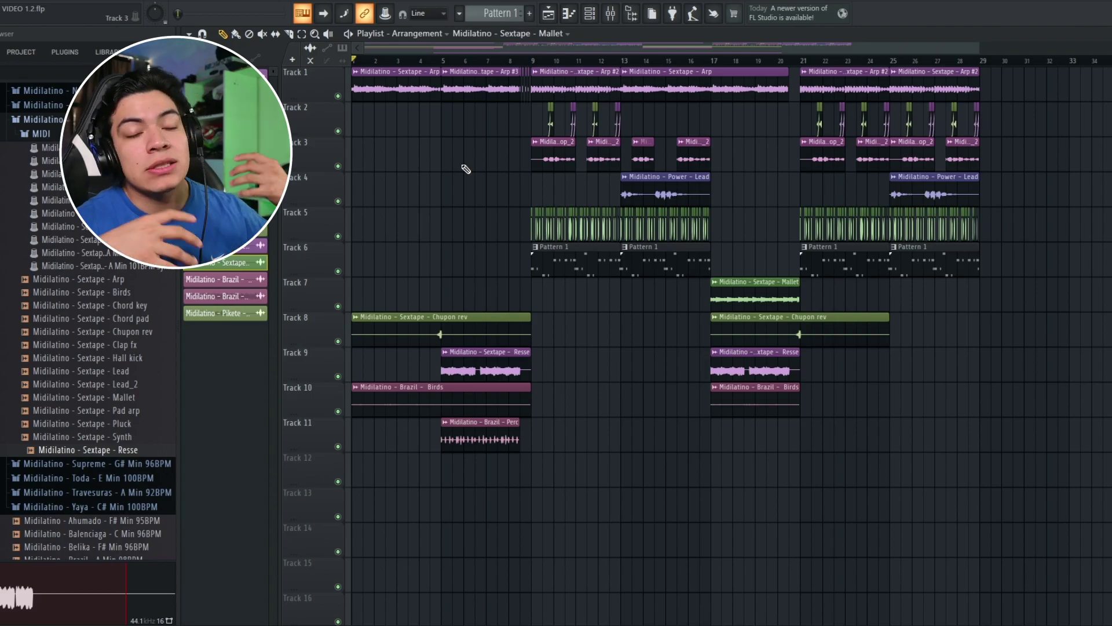
Select the clips on Tracks 1 to 6 between bars 21 and 29
{"action": "scroll", "coordinate": [536, 64], "scroll_direction": "up", "scroll_amount": 3}
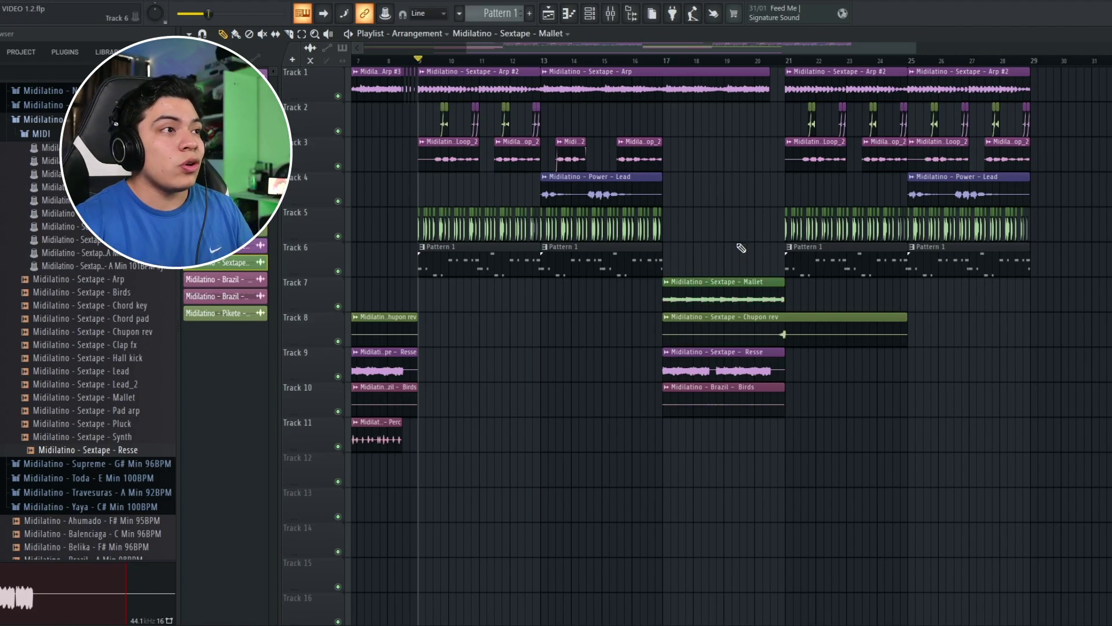
{"action": "left_click_drag", "start_coordinate": [1069, 267], "coordinate": [790, 101]}
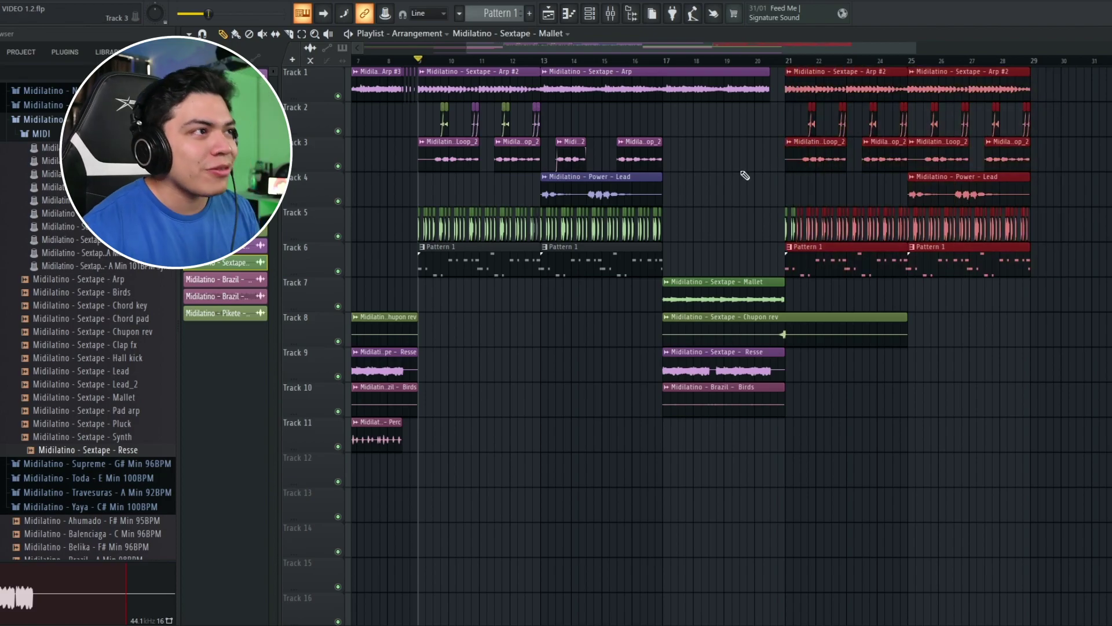